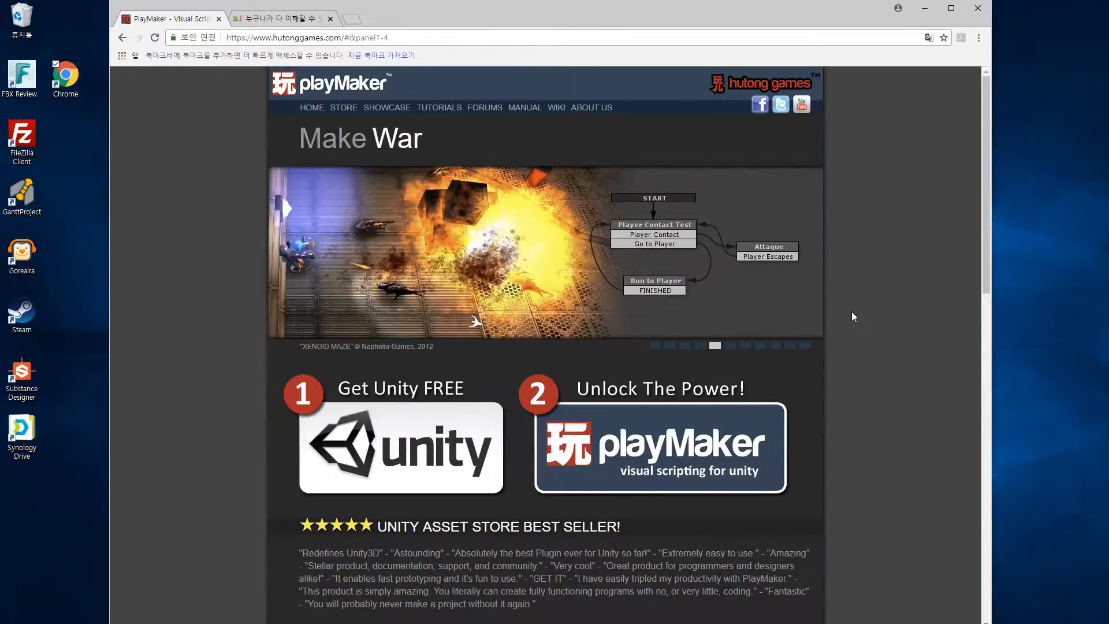
View the blog article's Java arithmetic operator example, and return to the PlayMaker website
click(298, 25)
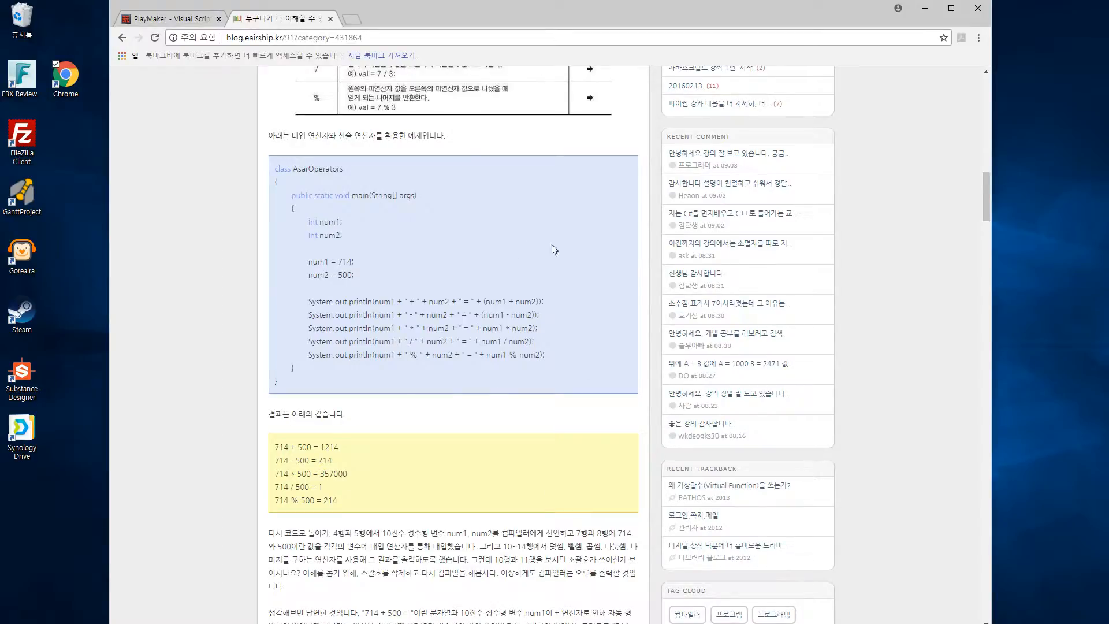
click(192, 19)
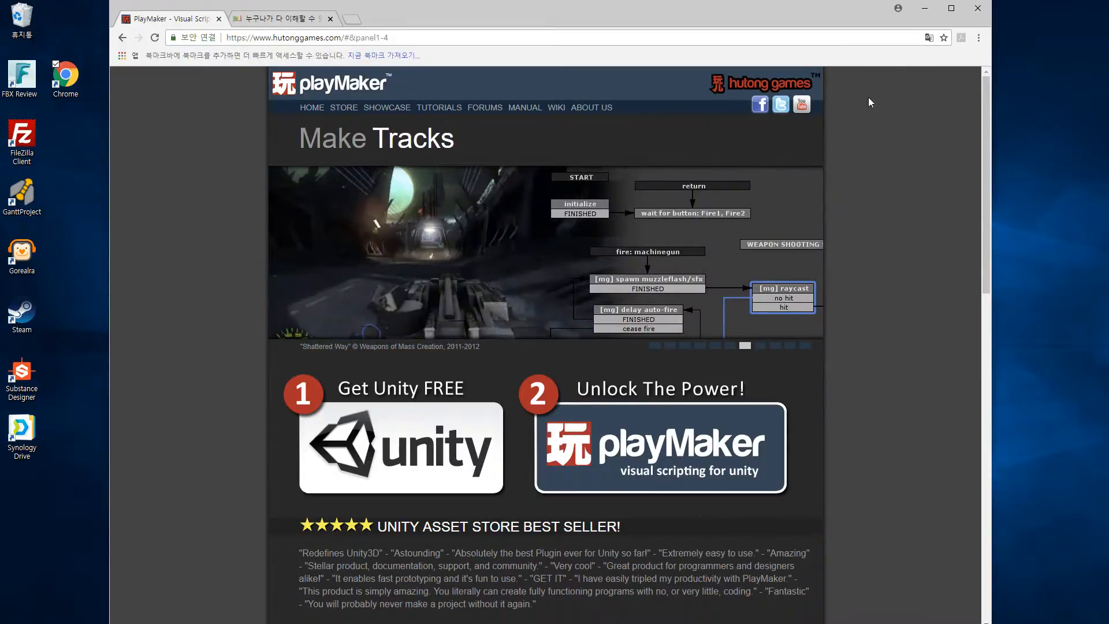
Leave the browser for the desktop, launch Unity 2018.1.6 and start a new project
click(923, 17)
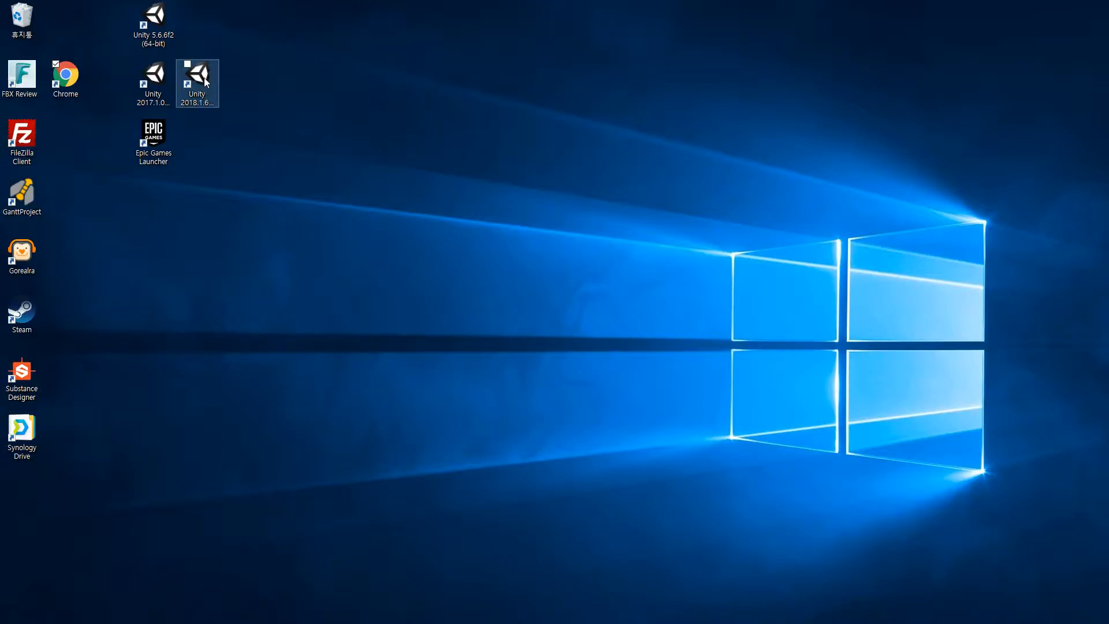
double_click(204, 79)
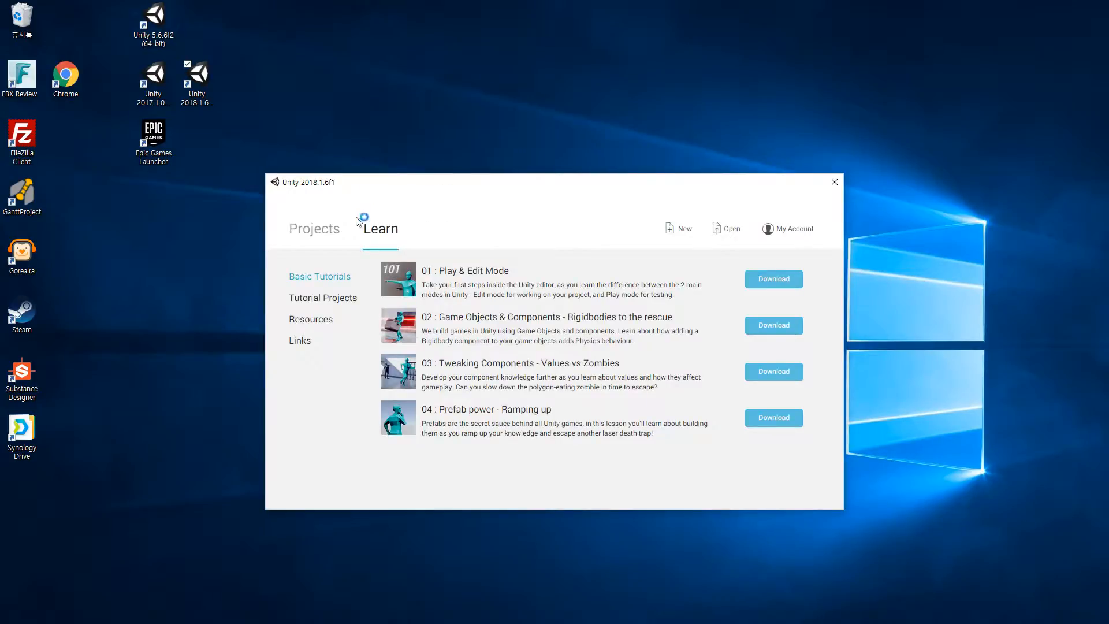
click(322, 231)
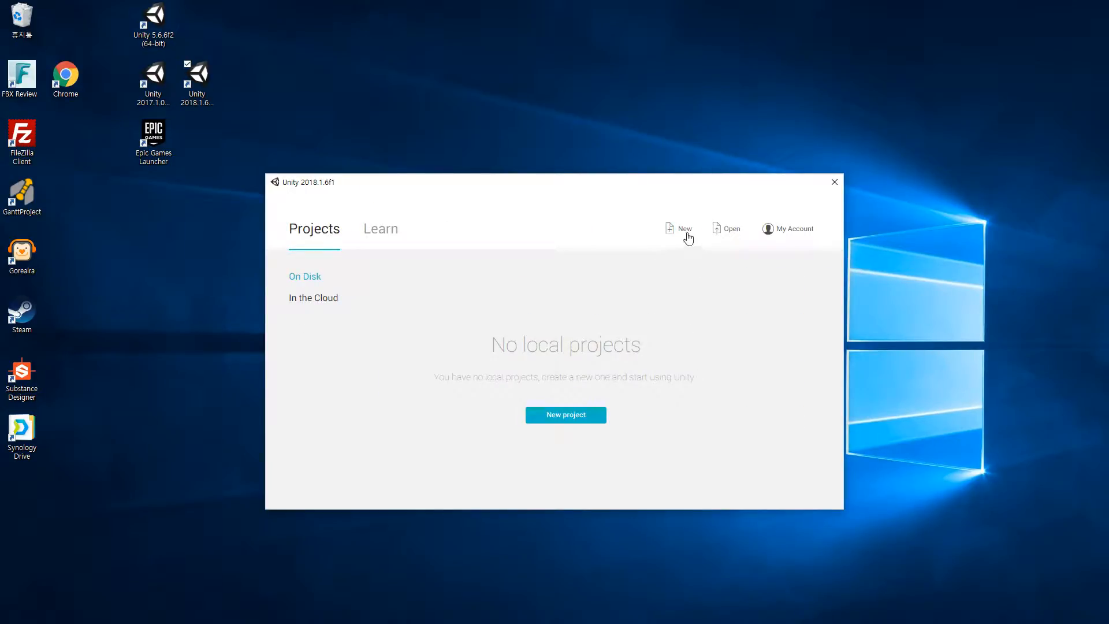
click(589, 421)
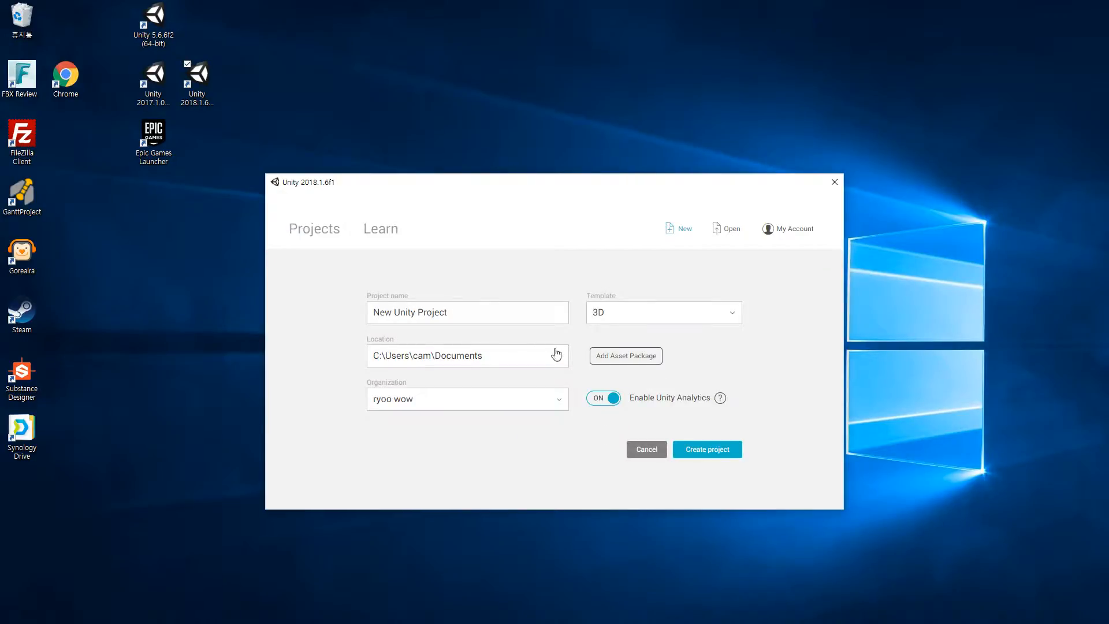
Browse for the project location to the unity2017 folder inside the unity folder on drive D
click(558, 357)
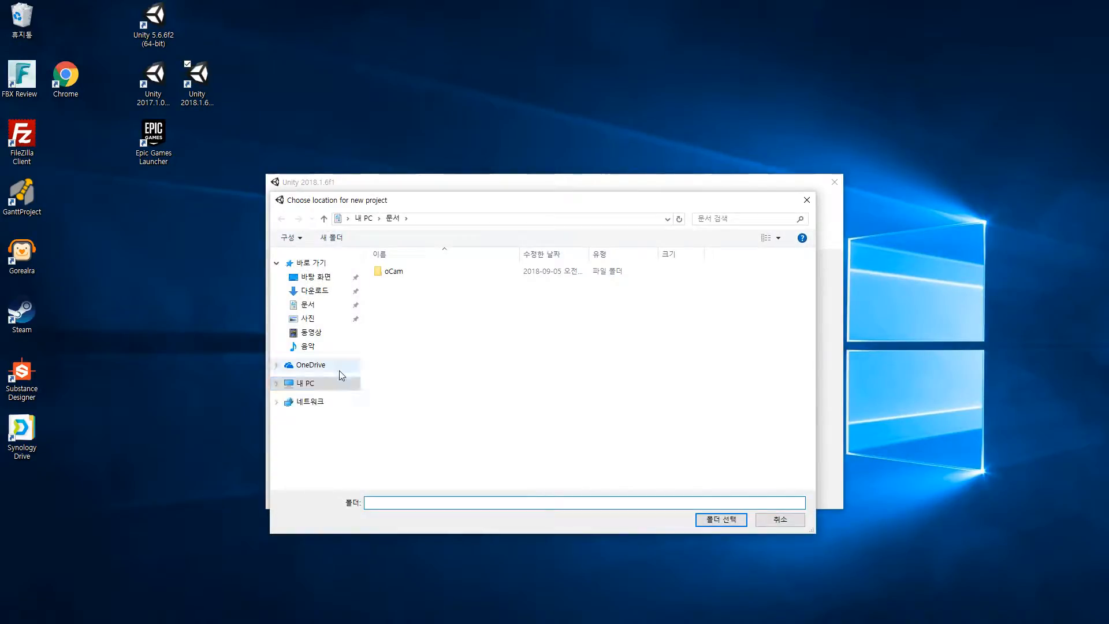
click(276, 383)
click(311, 471)
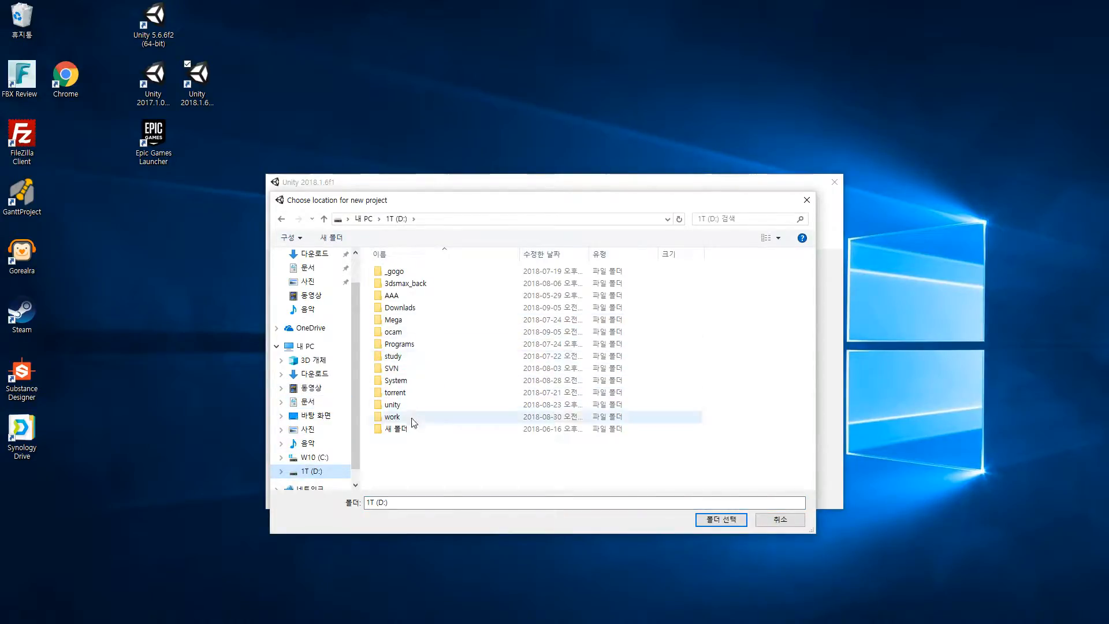
double_click(415, 408)
click(437, 312)
double_click(437, 312)
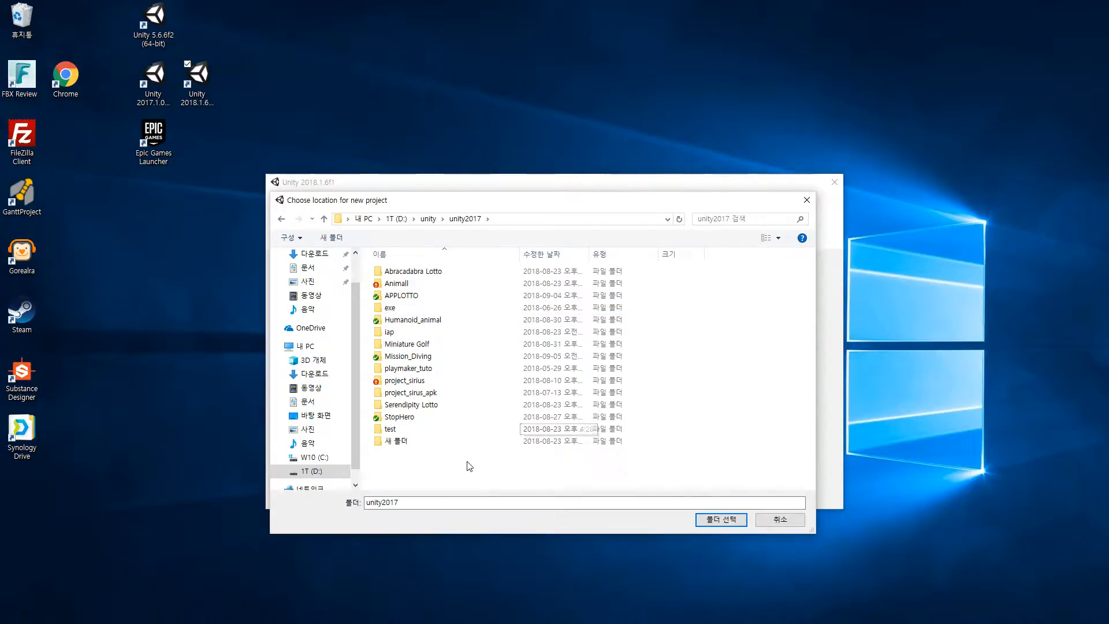
Create a folder named playmaker inside unity2017 and choose it as the project location
right_click(440, 463)
click(401, 463)
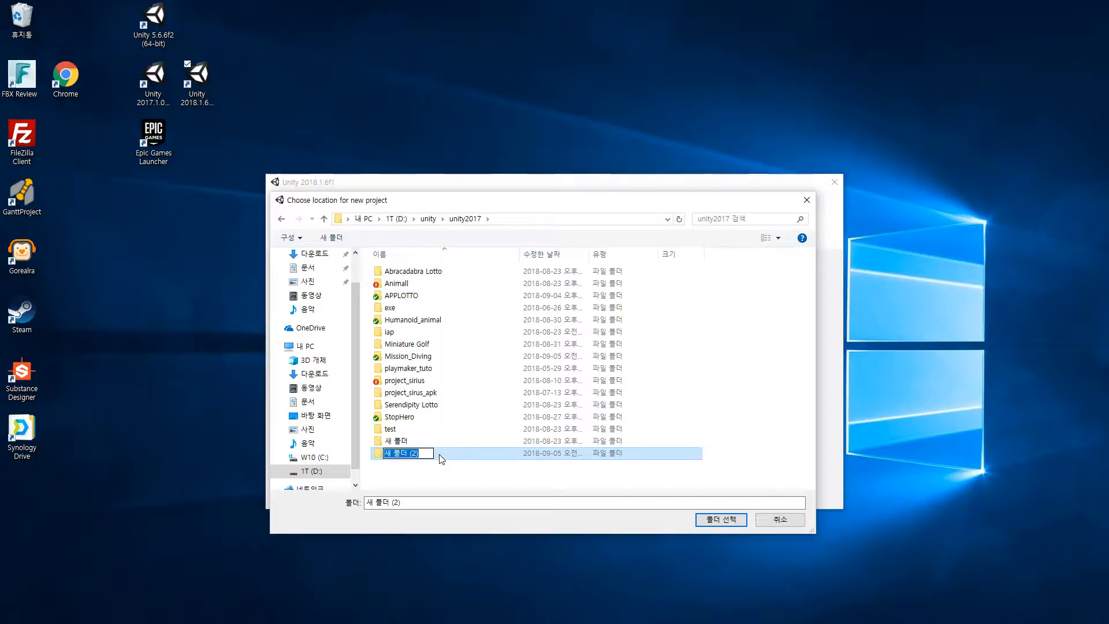
text(playmaker)
key(Return)
double_click(435, 366)
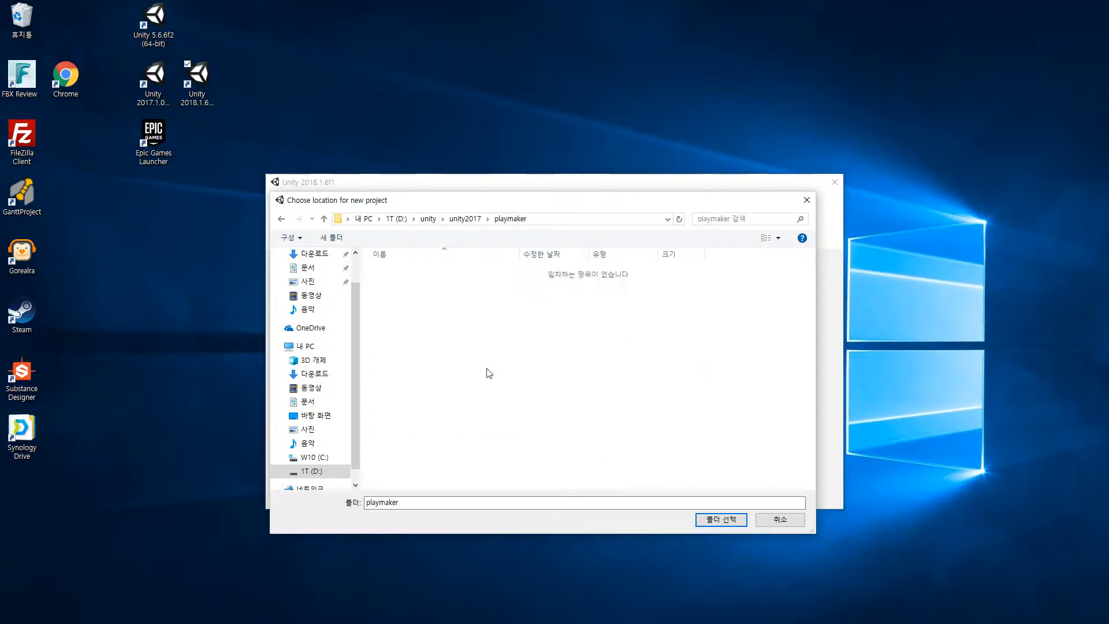
click(722, 520)
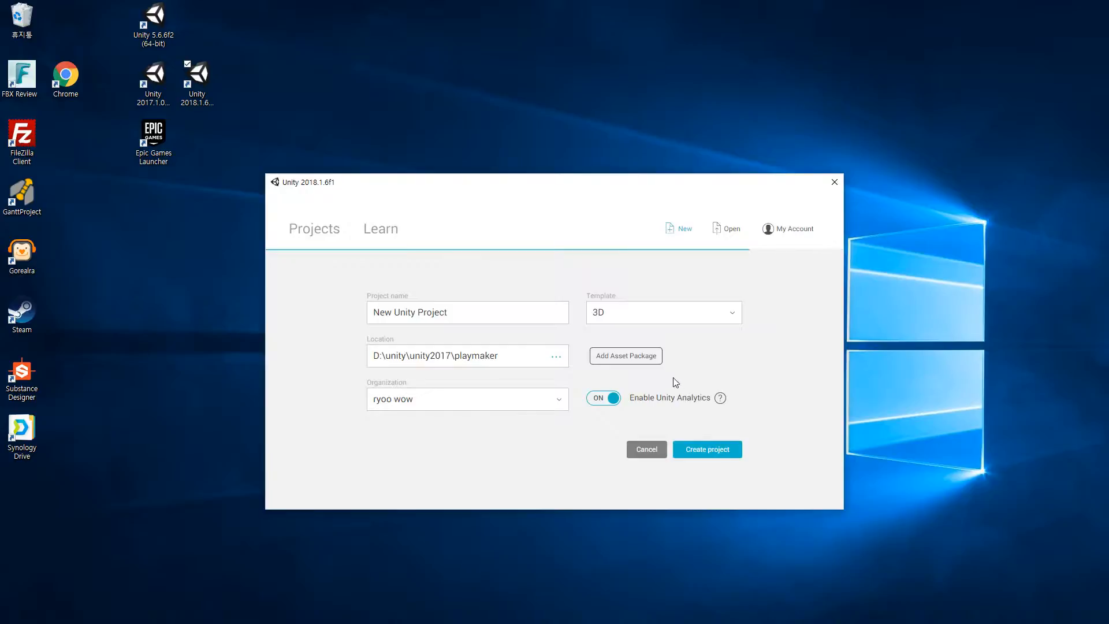
Name the project "playmaker test" and select the 3D template
drag(449, 312, 307, 312)
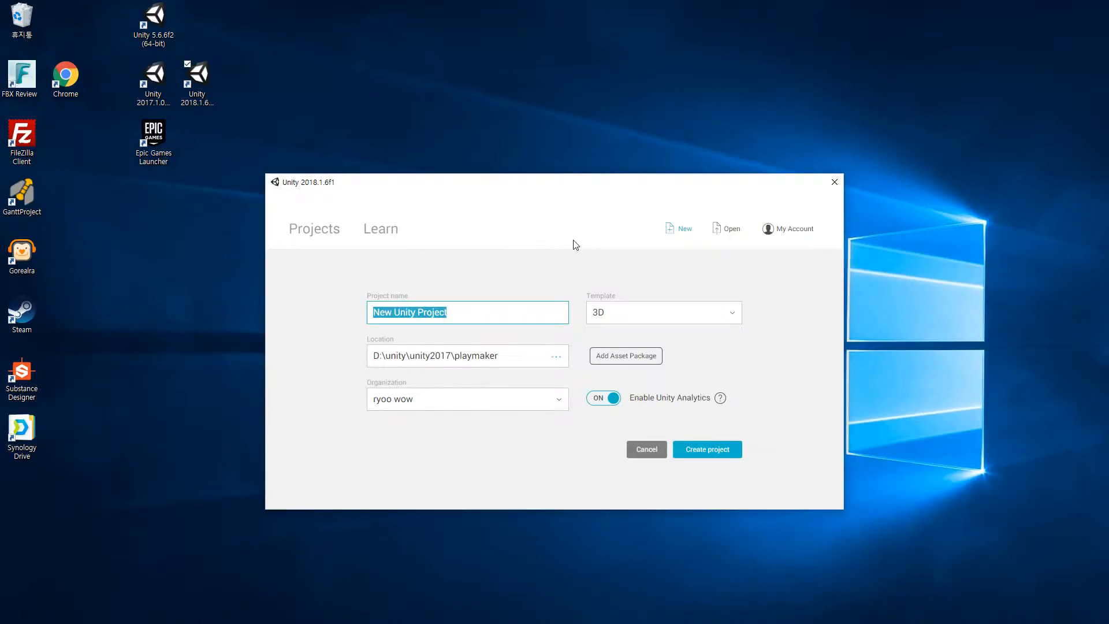
text(play)
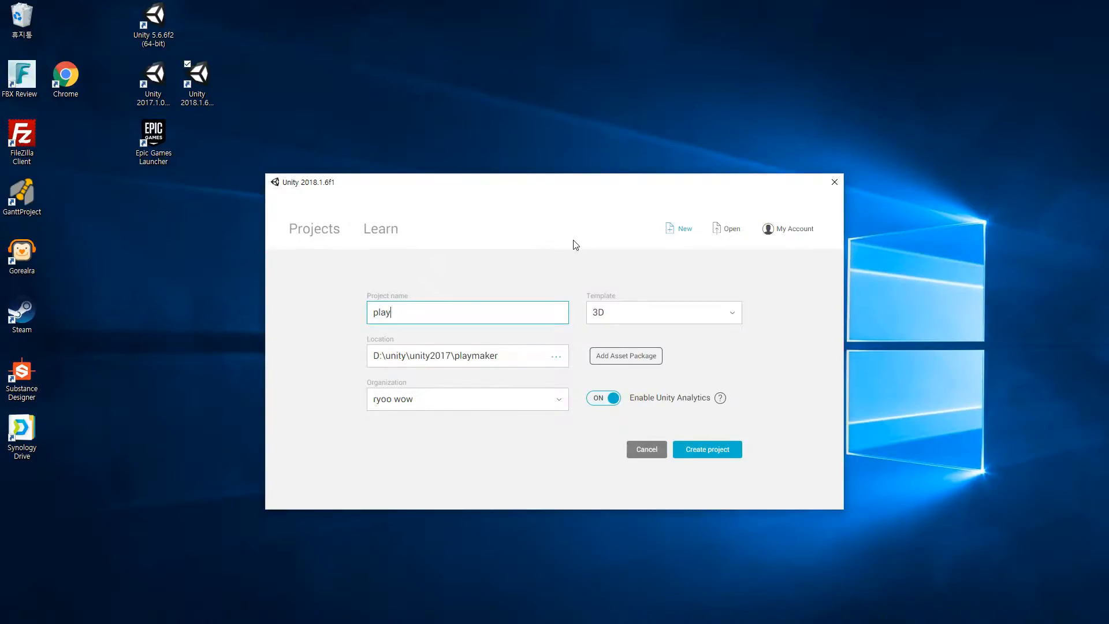
text(maker test)
click(737, 316)
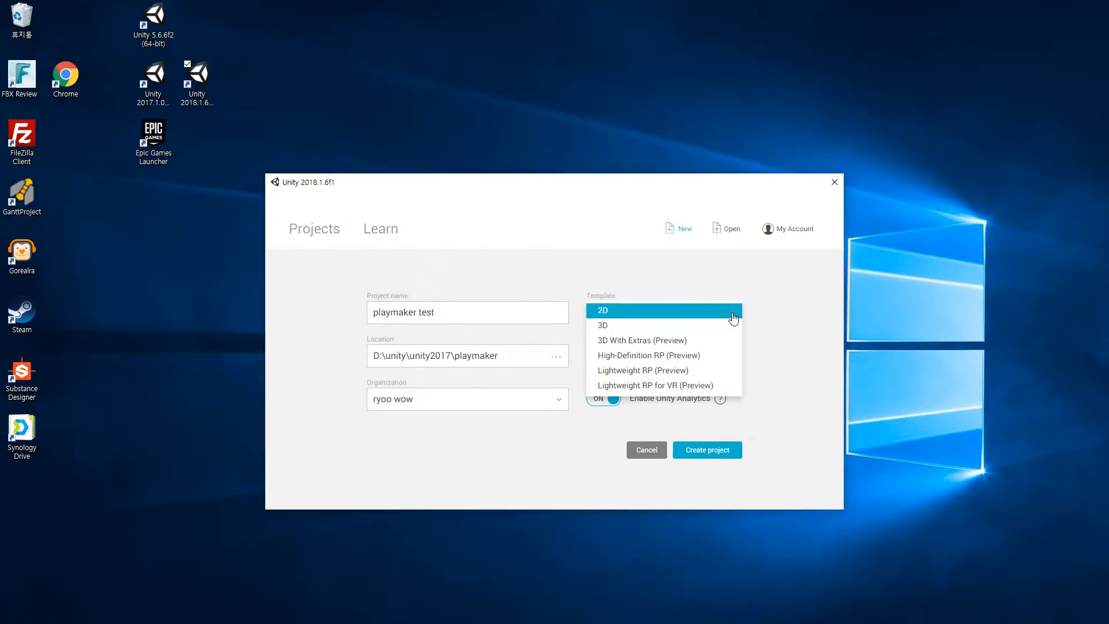
click(734, 317)
click(727, 316)
click(702, 326)
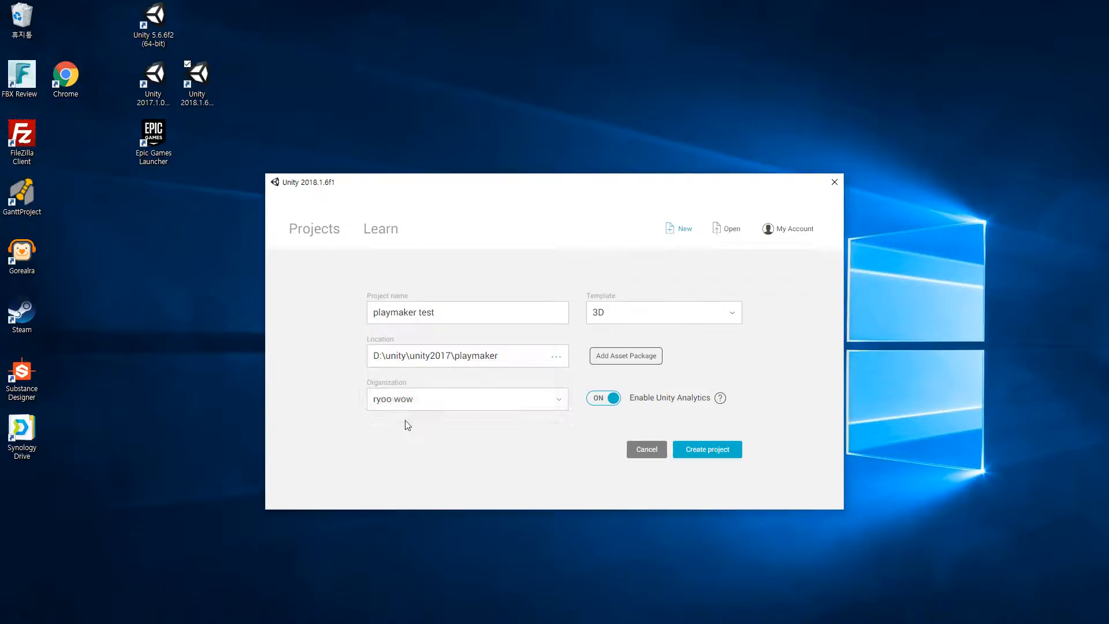
Create the project with the default organization and skip the offered editor update
click(434, 409)
click(413, 393)
click(737, 455)
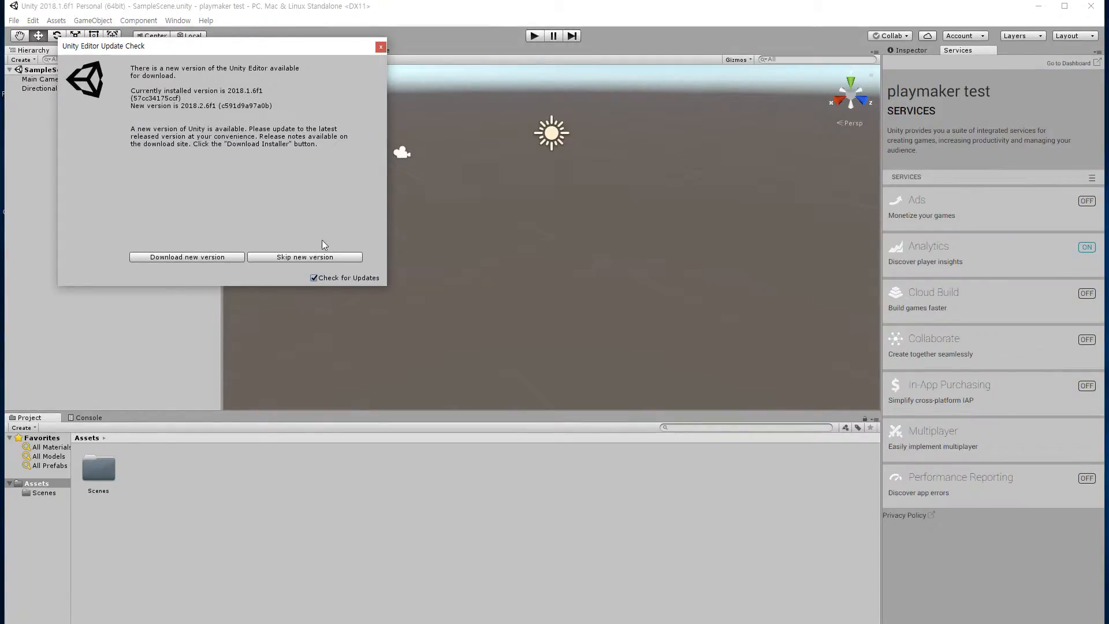
click(314, 258)
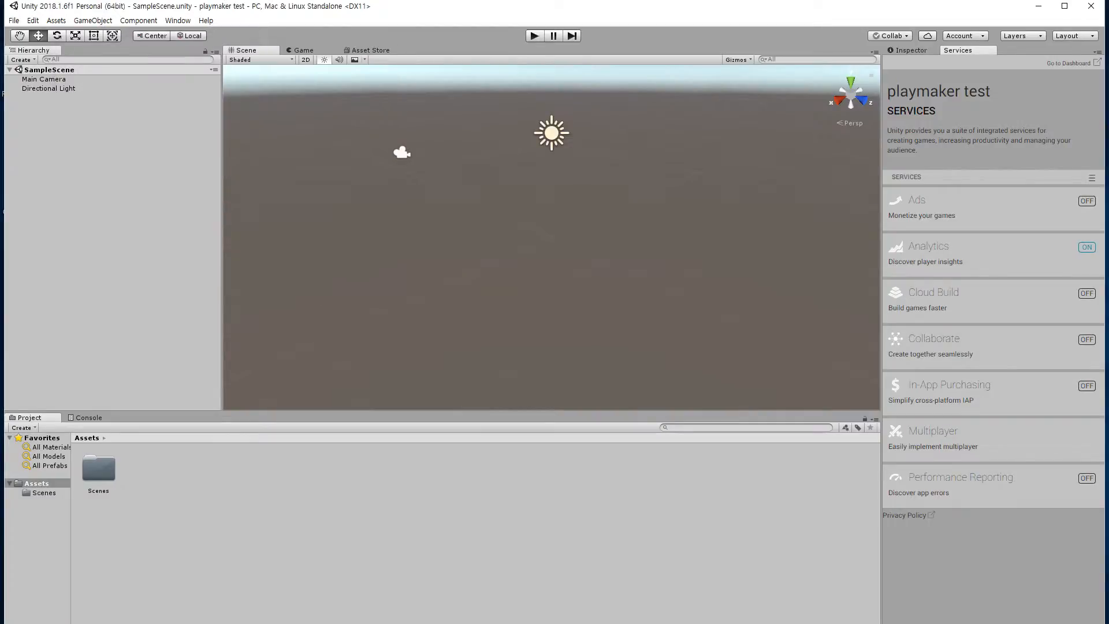
Switch the editor to the 2 by 3 layout, narrowing the Hierarchy and widening the Project folder tree
drag(412, 623, 412, 620)
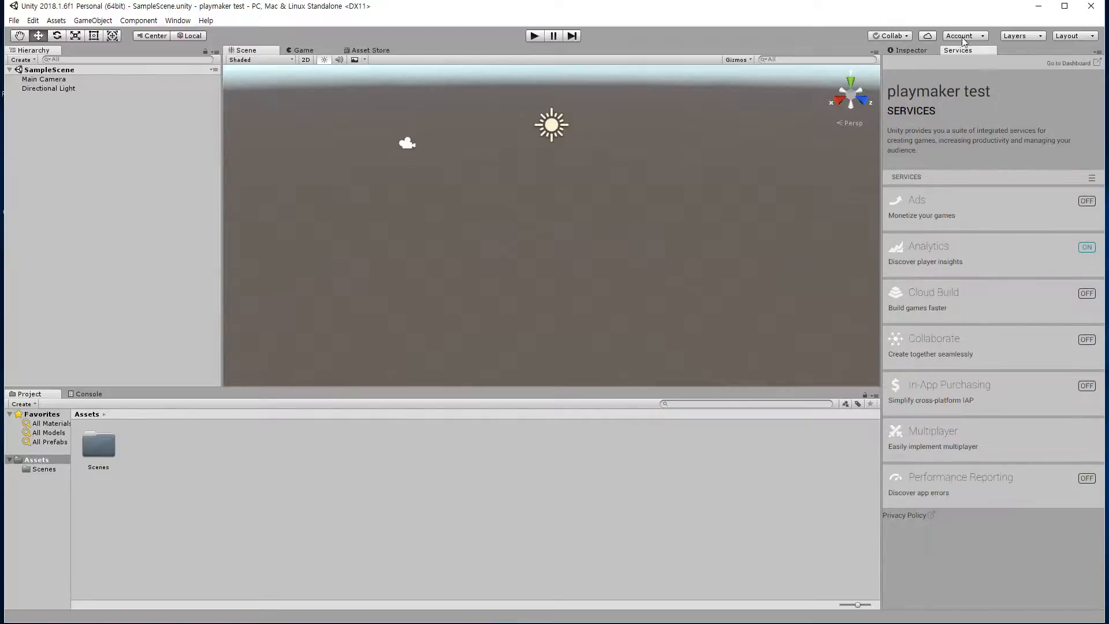
click(1067, 35)
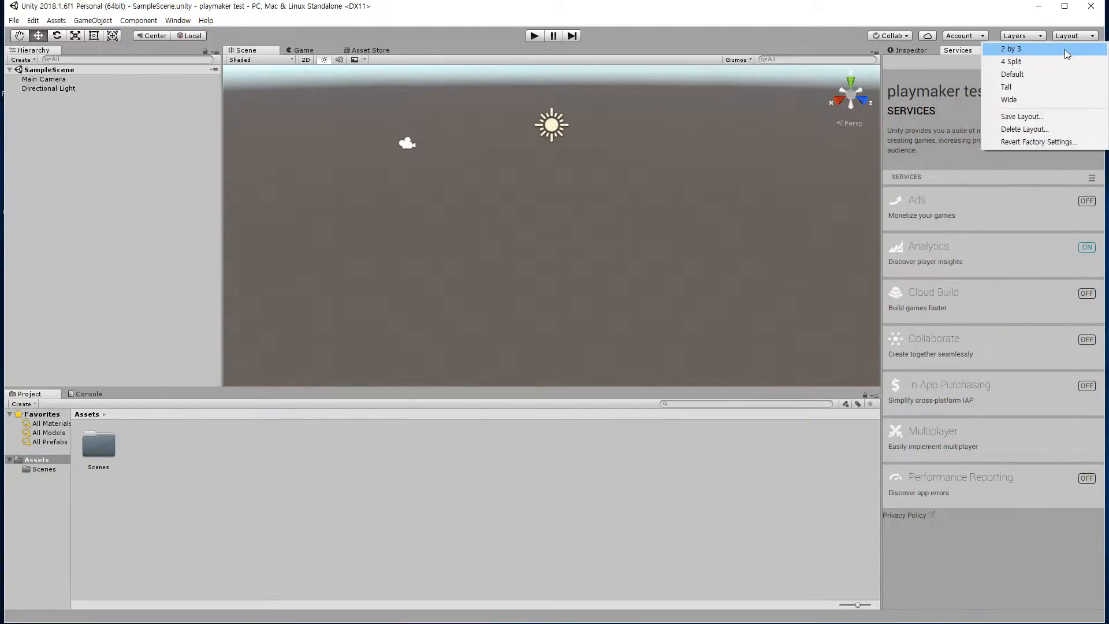
click(1065, 53)
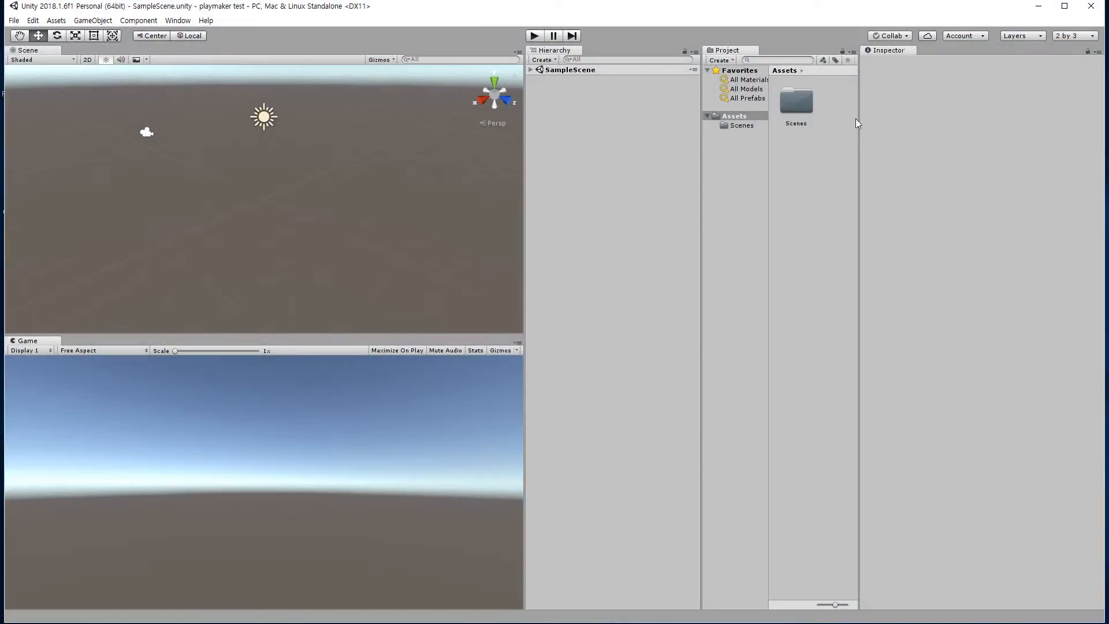
drag(701, 168, 656, 173)
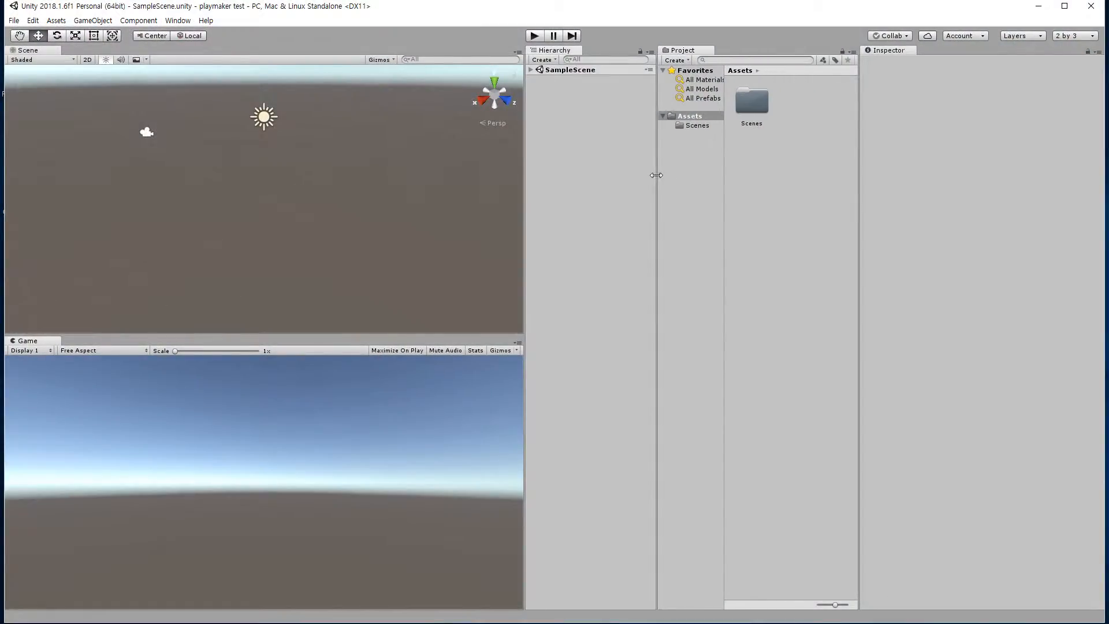
drag(722, 168, 755, 170)
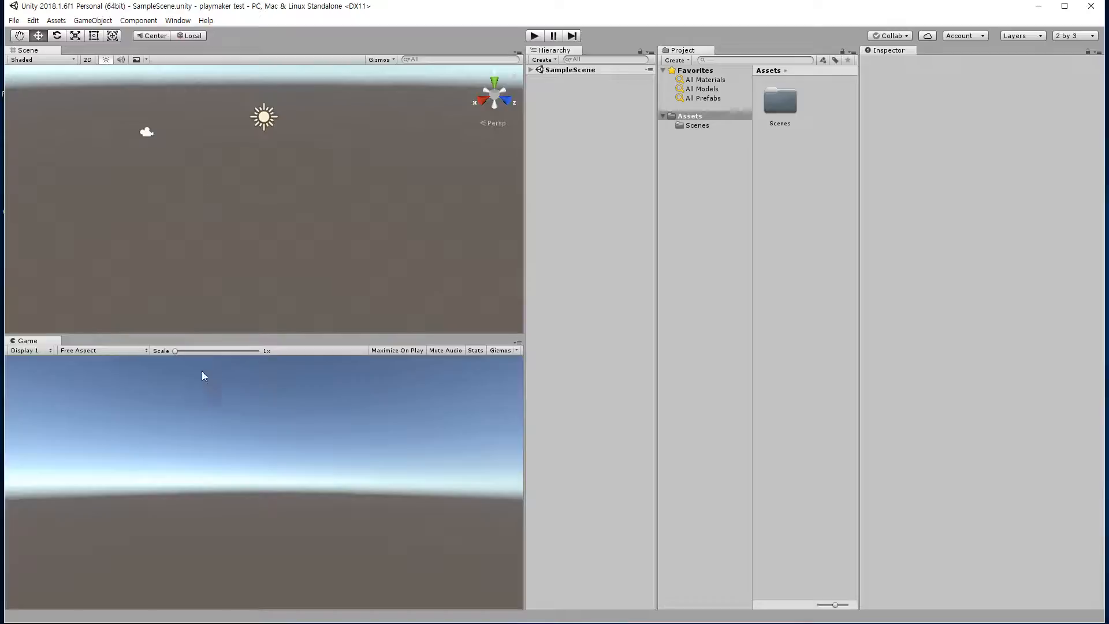
Open the Asset Store inside the editor
click(13, 20)
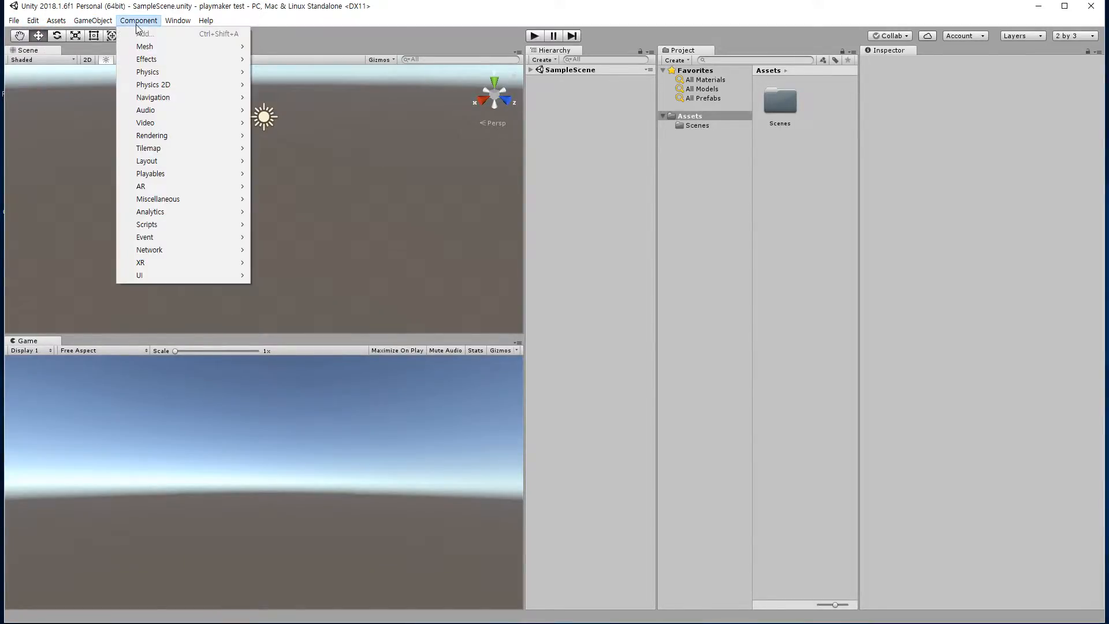
click(67, 28)
click(57, 21)
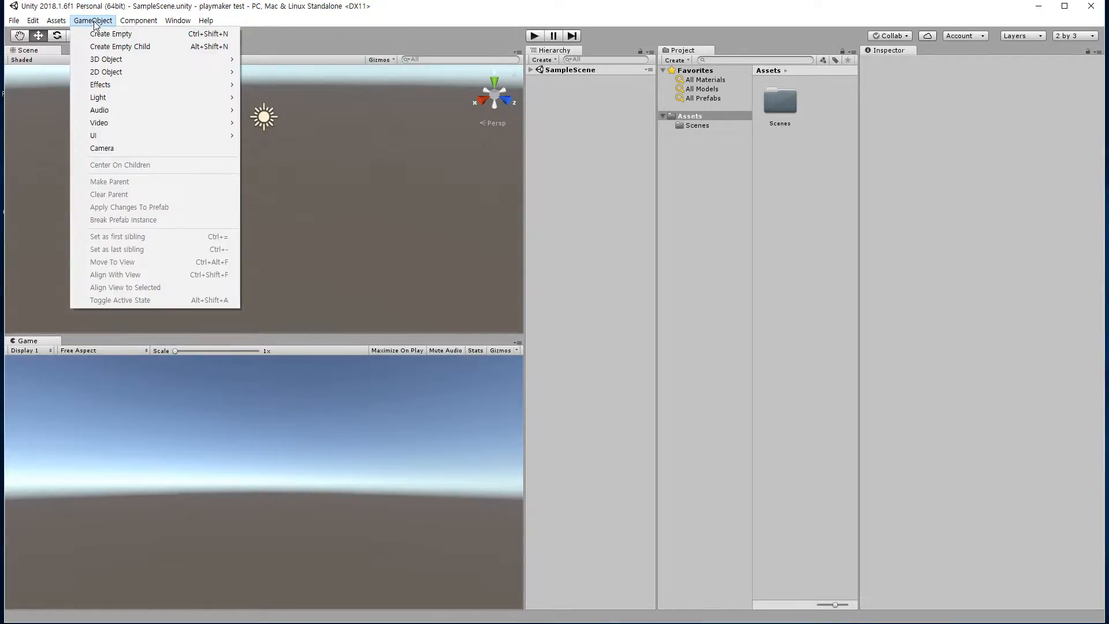
mouse_move(171, 23)
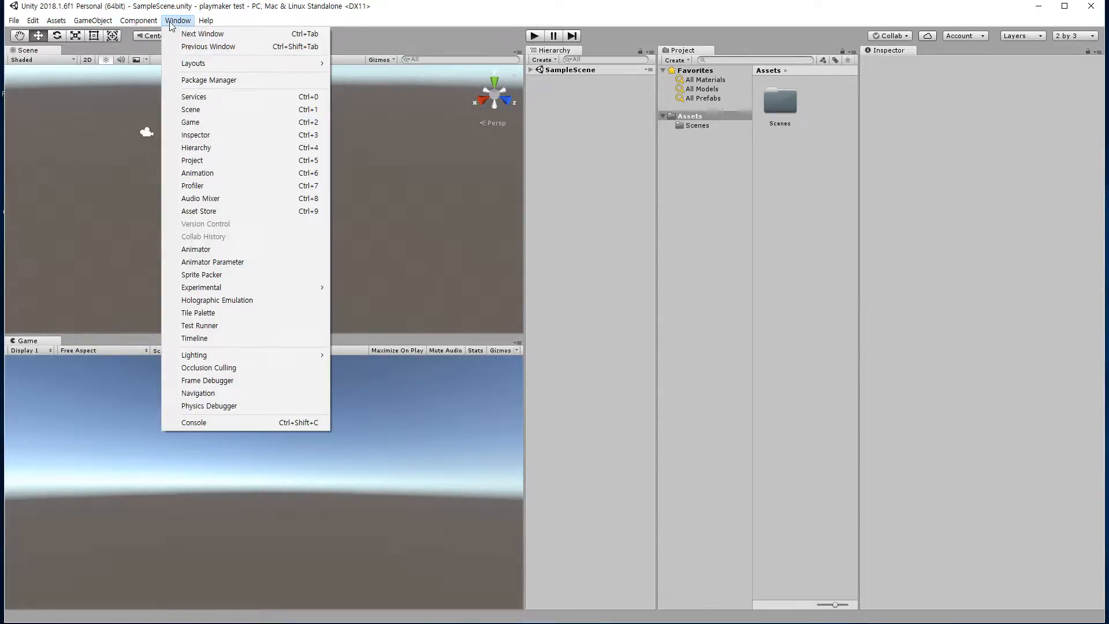
click(209, 211)
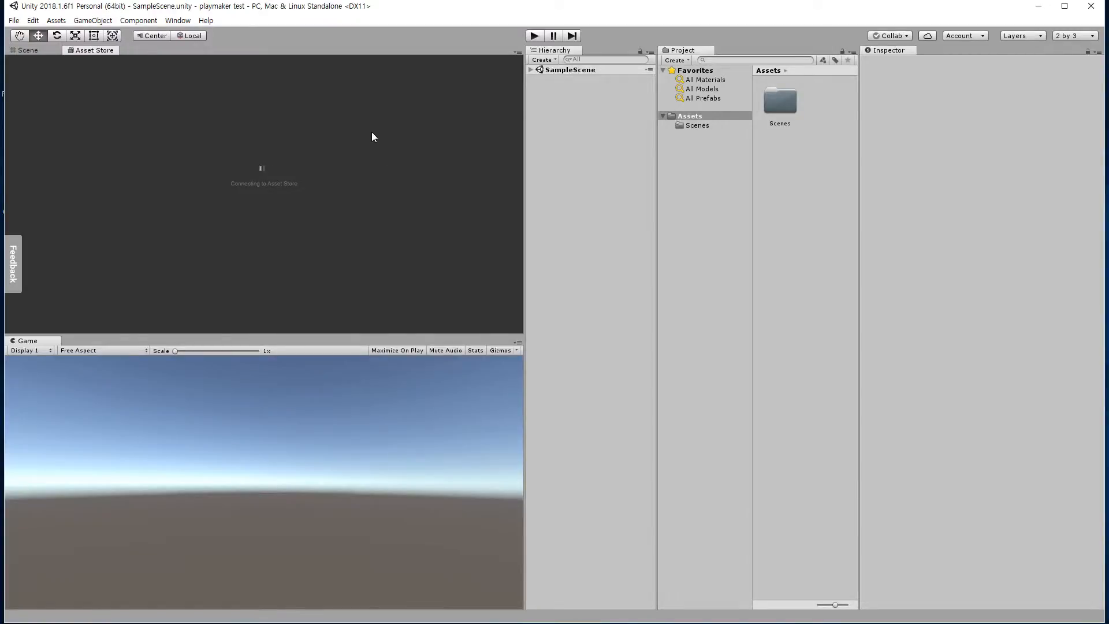
Search the Asset Store for "playmaker" and open the Playmaker asset by Hutong Games LLC
click(249, 95)
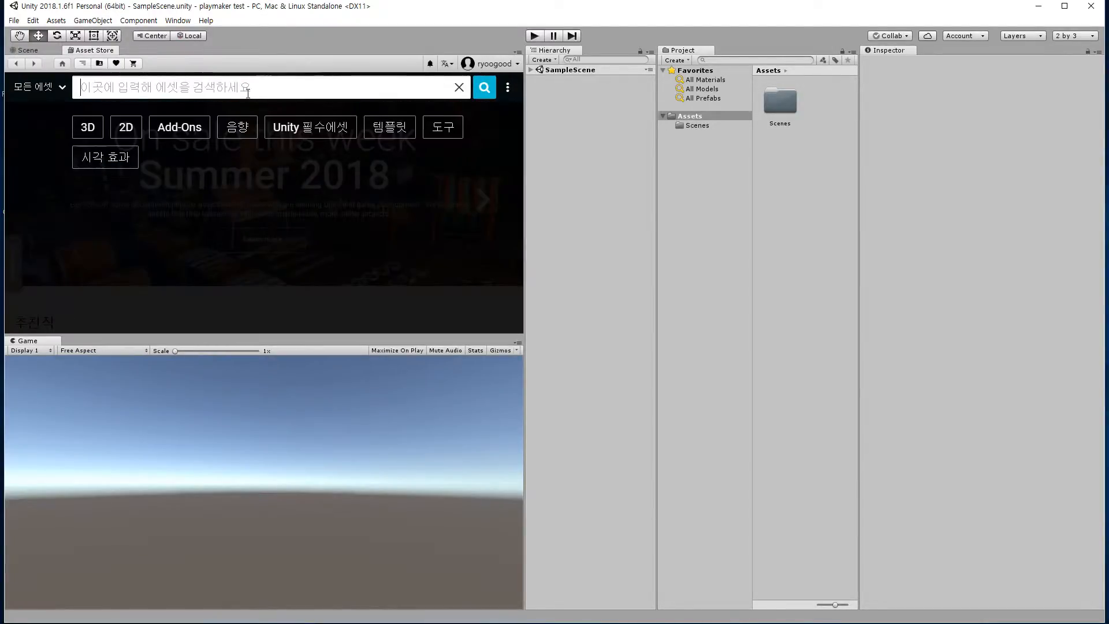
text(playmaker)
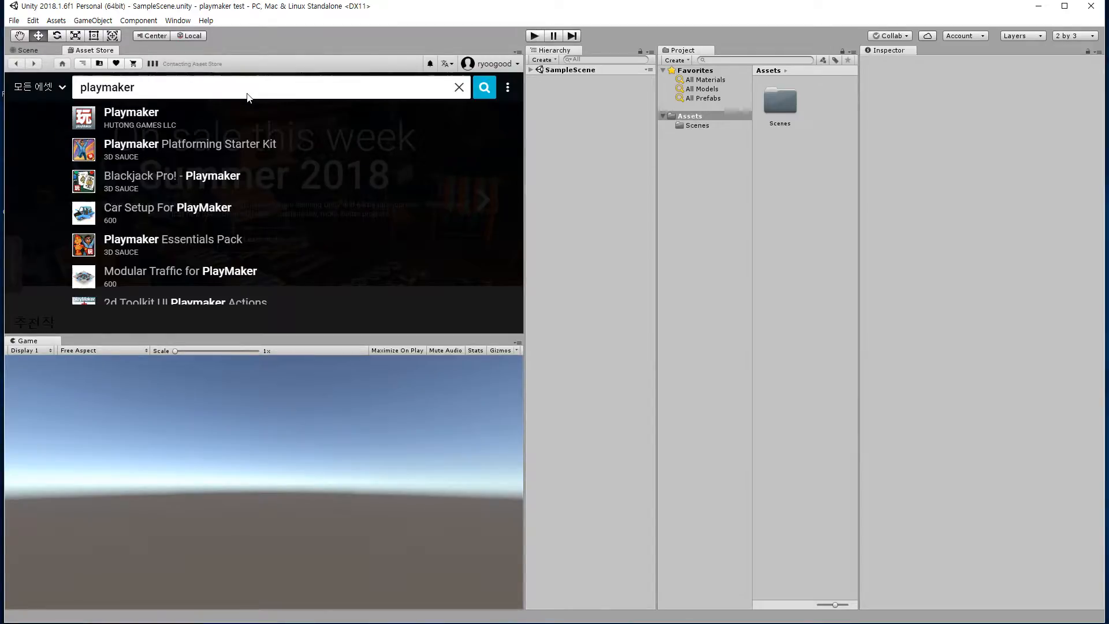
key(Return)
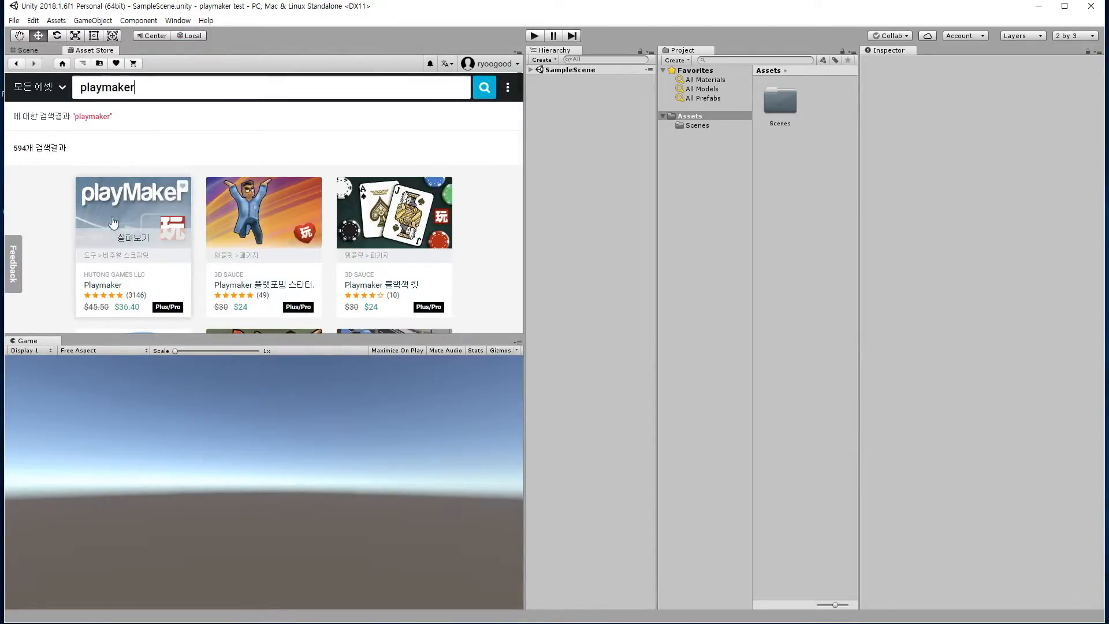
scroll(148, 234, down, 1)
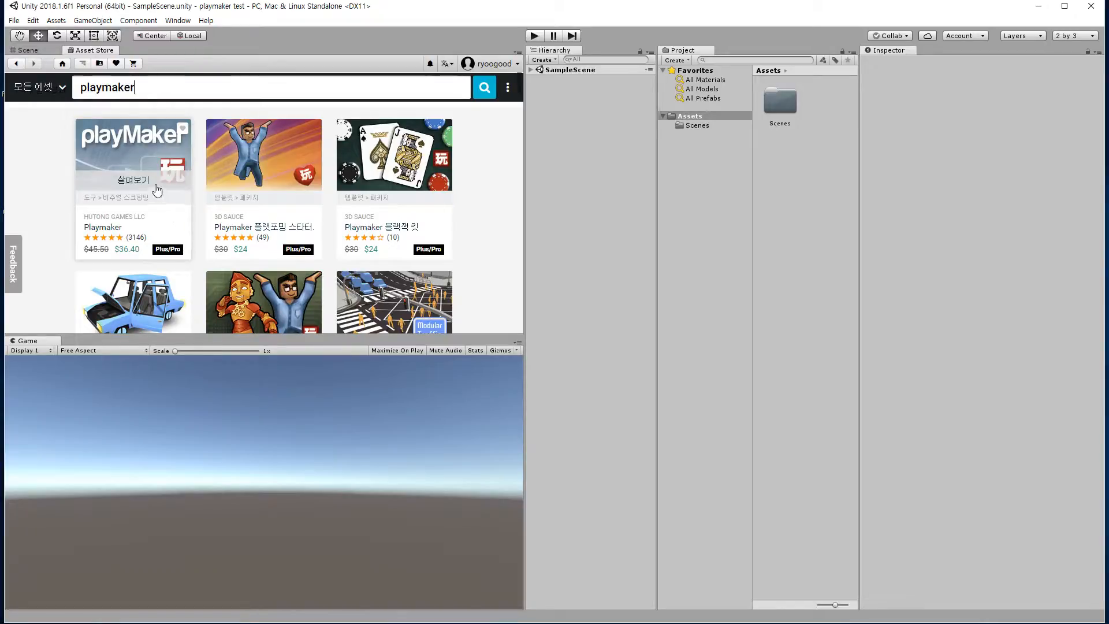
click(153, 162)
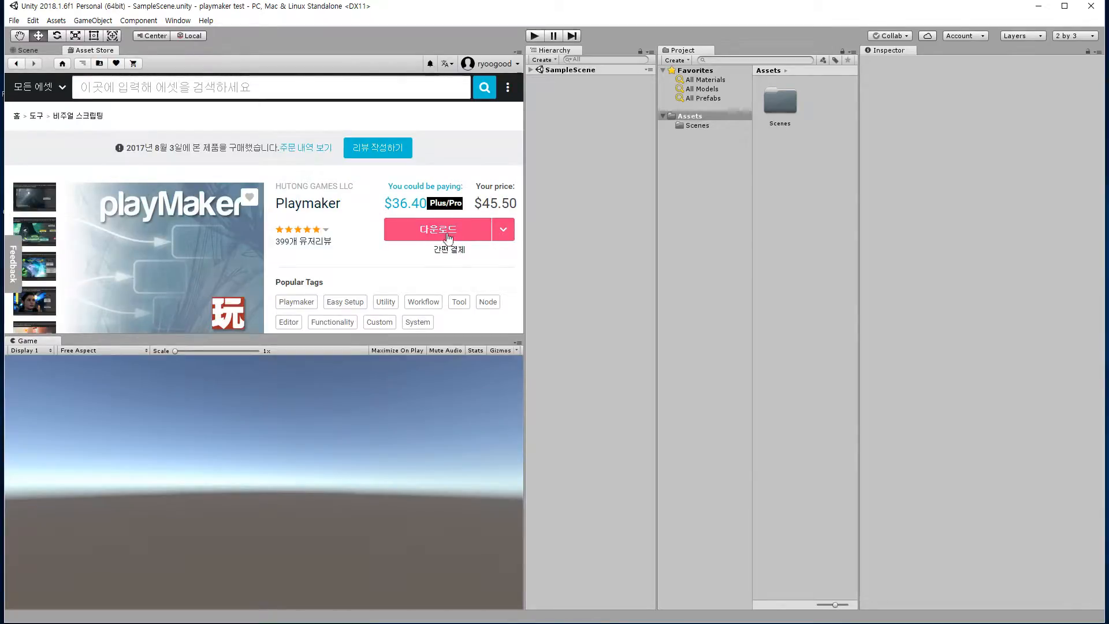
Download the Playmaker asset and import its complete package into the project
click(449, 231)
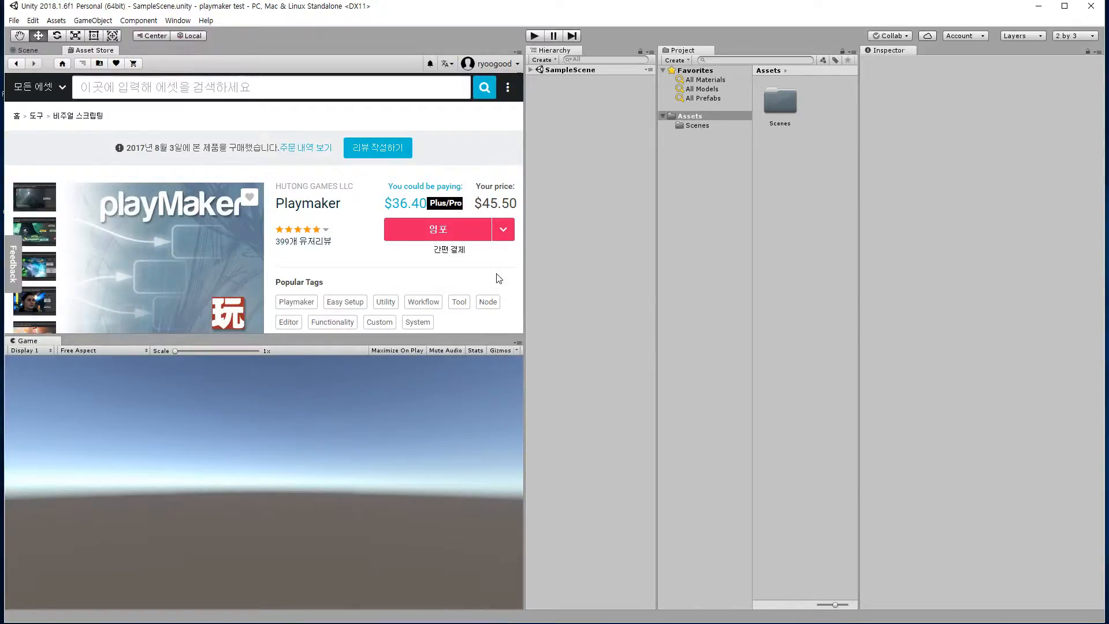
click(496, 172)
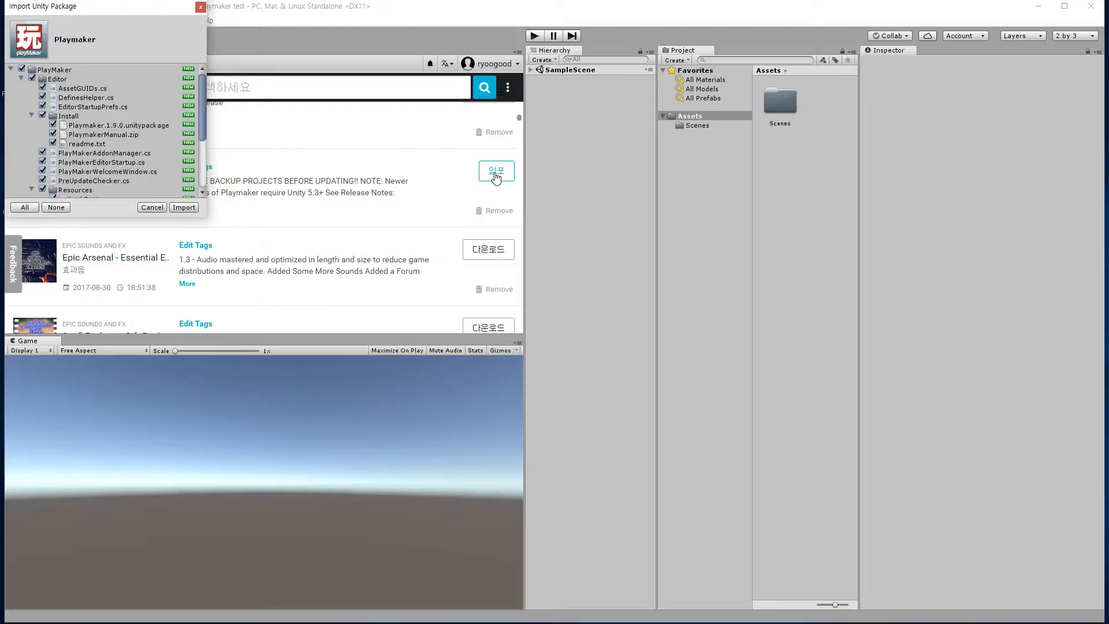
drag(133, 20, 549, 136)
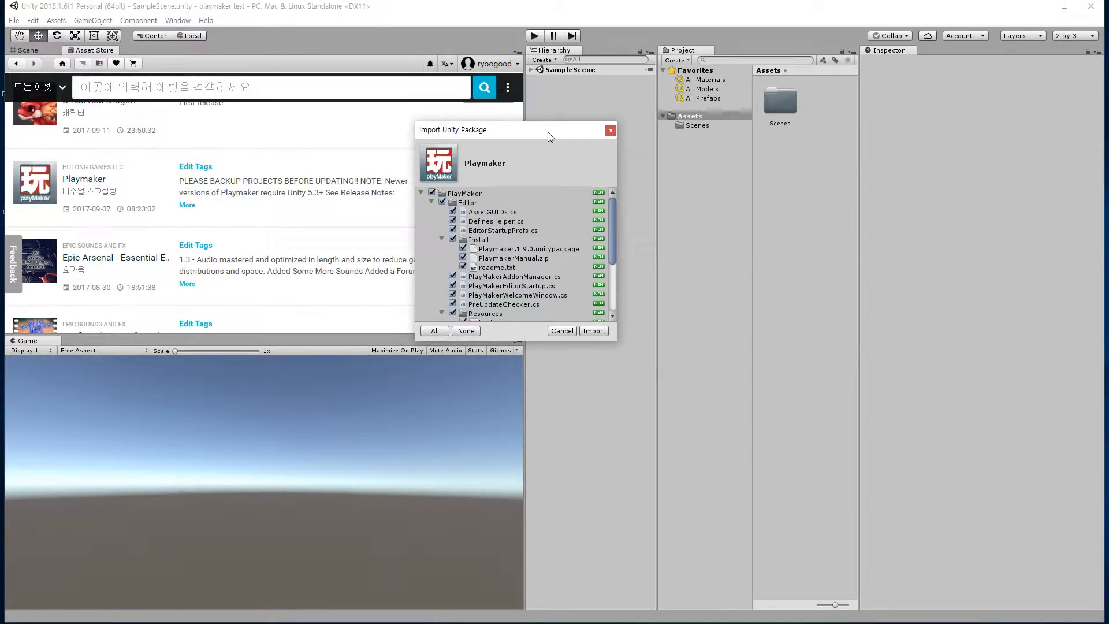
click(594, 331)
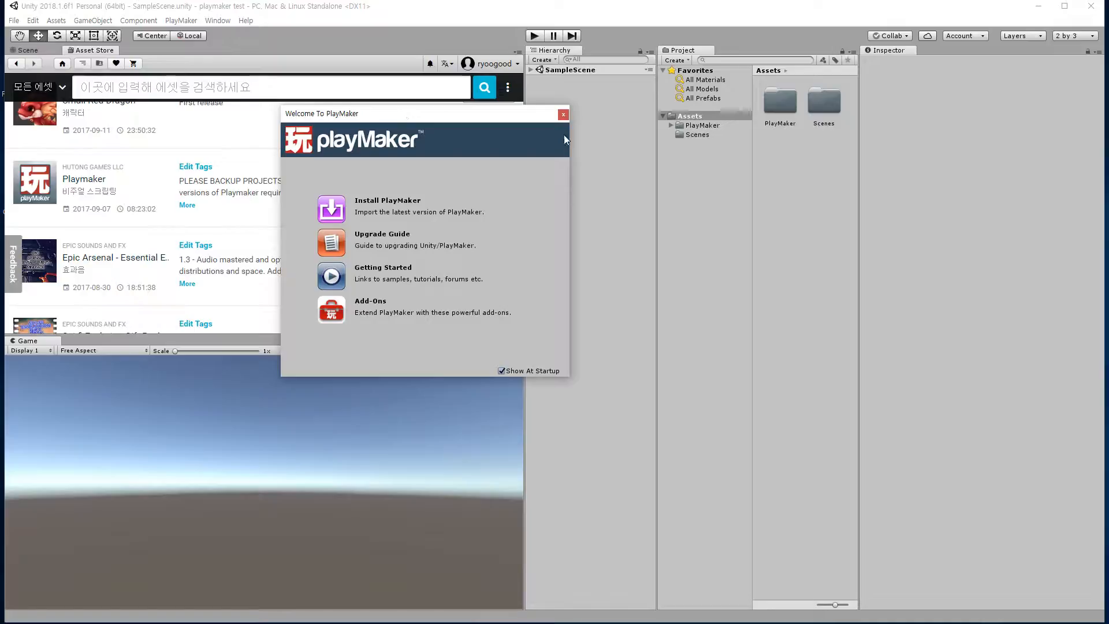
Install PlayMaker 1.9.0, accepting the backup notice and importing all package files, and dismiss the welcome window
click(344, 214)
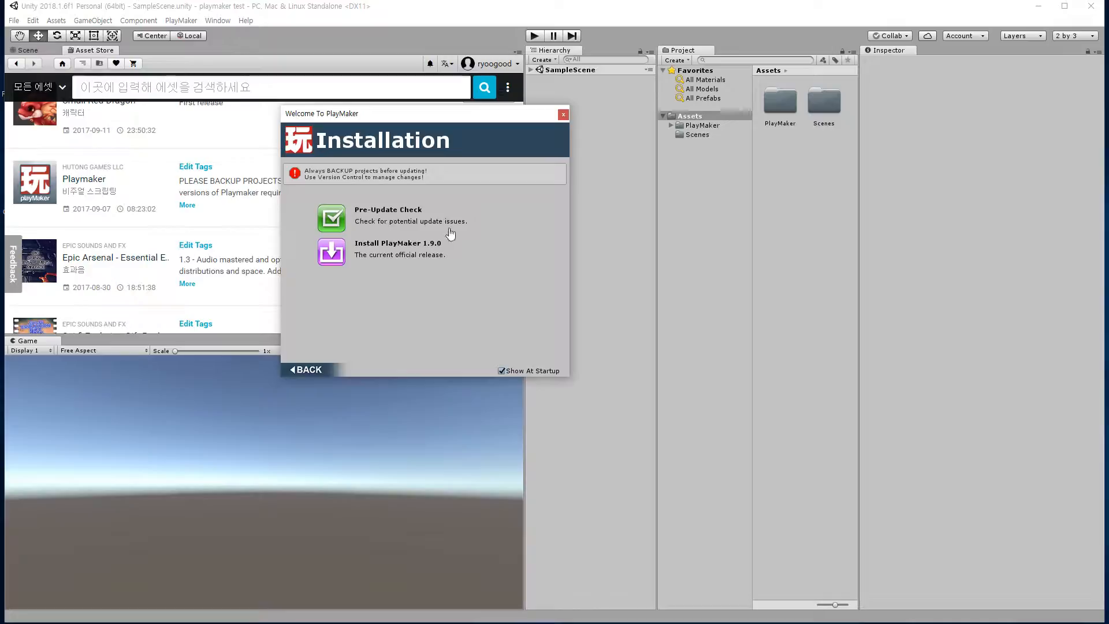
click(384, 246)
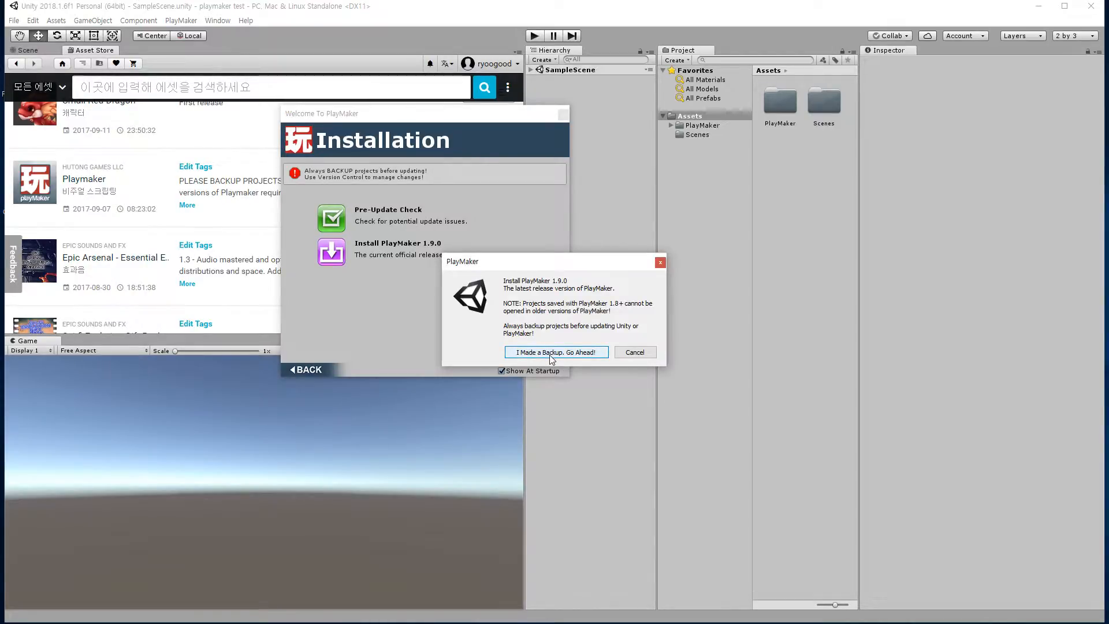
click(551, 355)
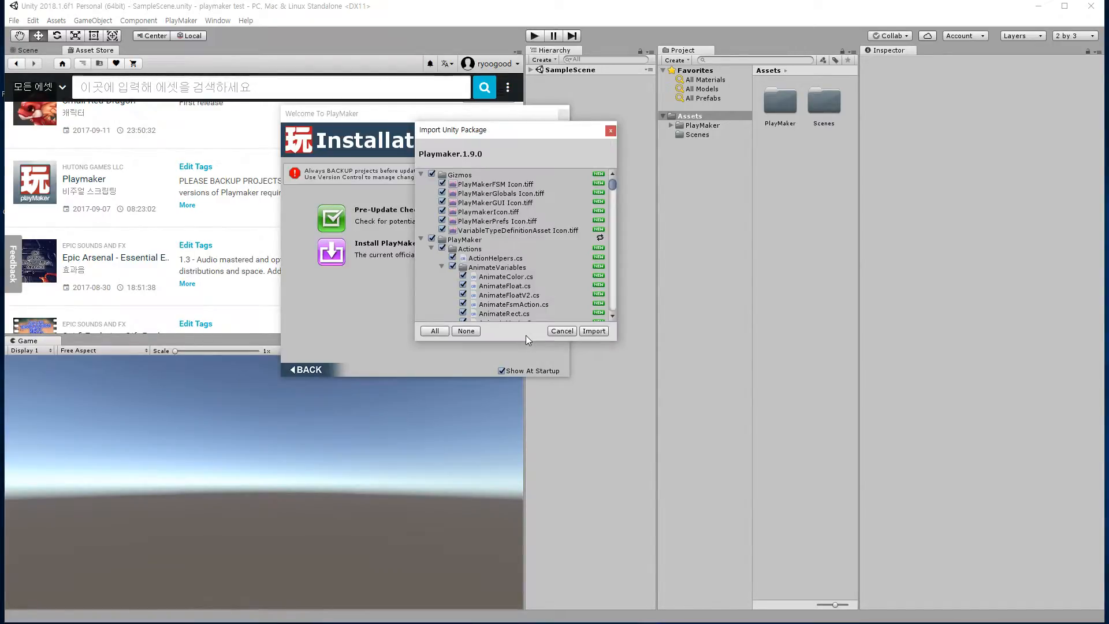
click(604, 331)
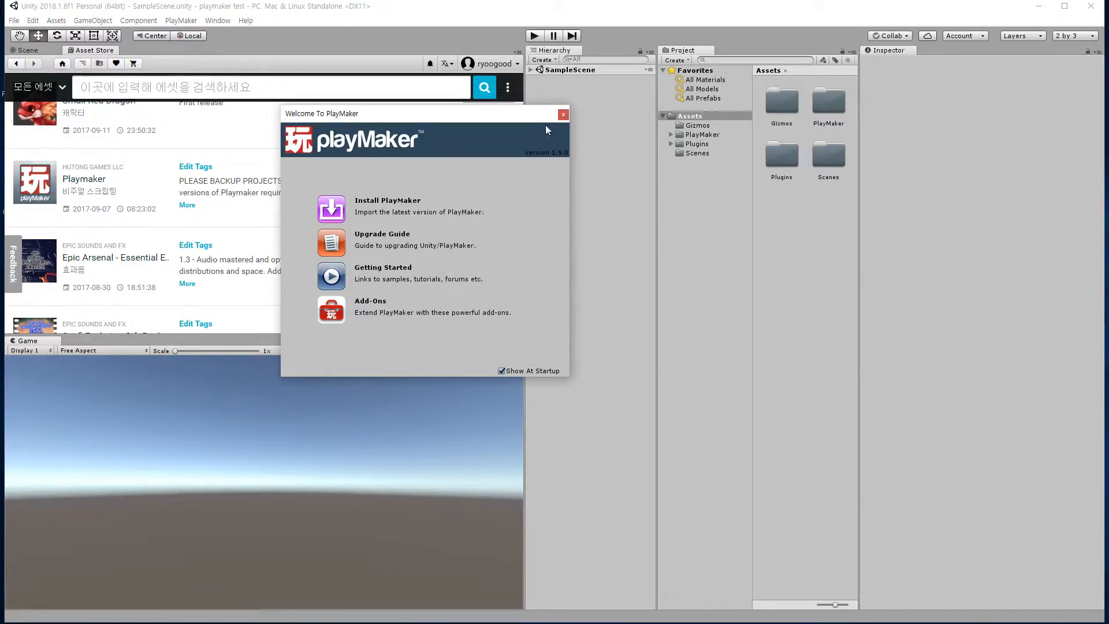
click(564, 113)
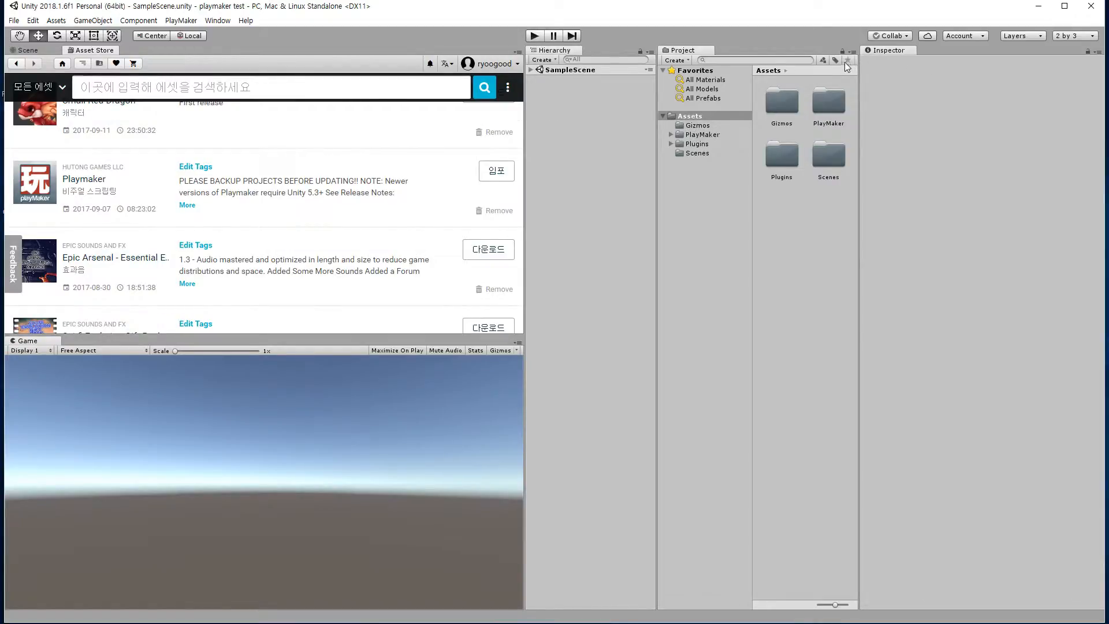
Shrink the project's asset icons to a compact list and return to the Scene view
drag(837, 605, 819, 605)
click(27, 50)
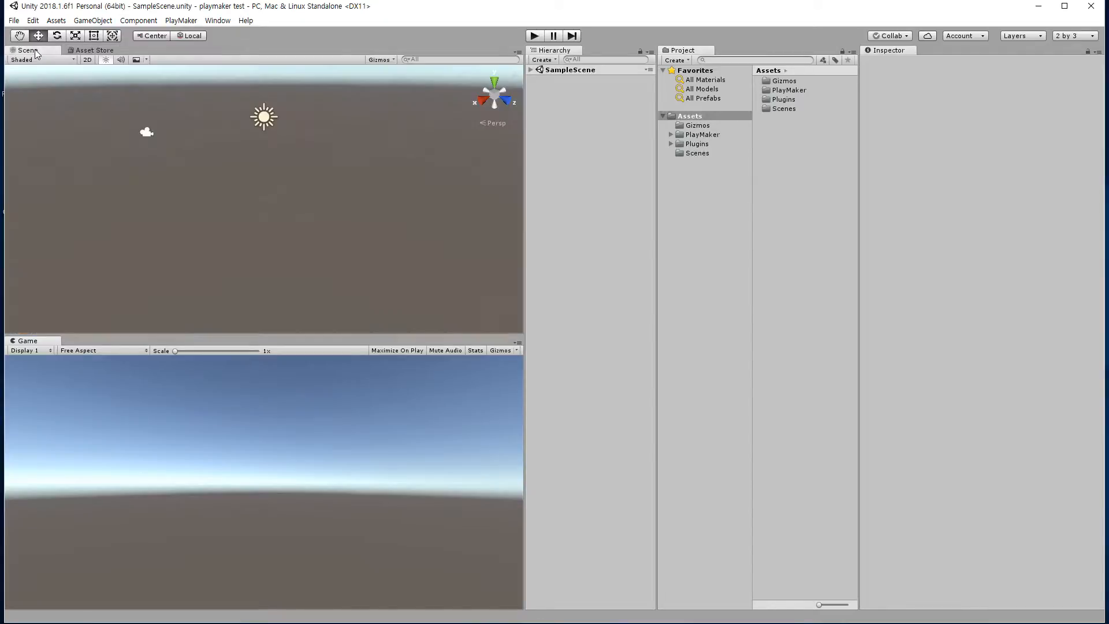
Open the PlayMaker Editor, dismiss its welcome window, and dock the editor as a tab beside the Game view
click(181, 20)
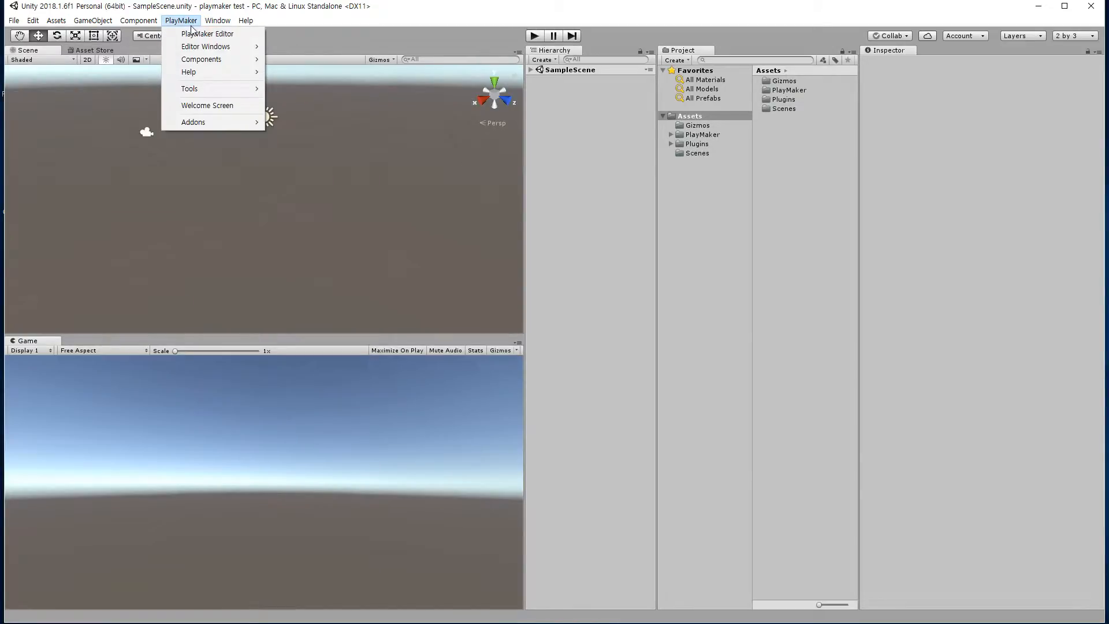
click(194, 36)
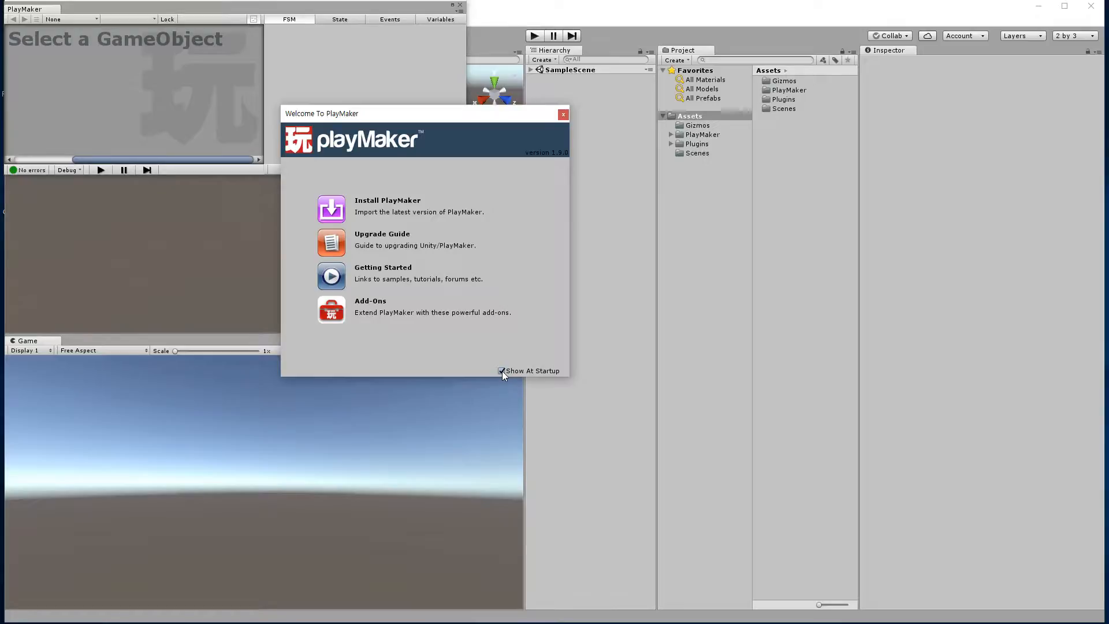
click(562, 119)
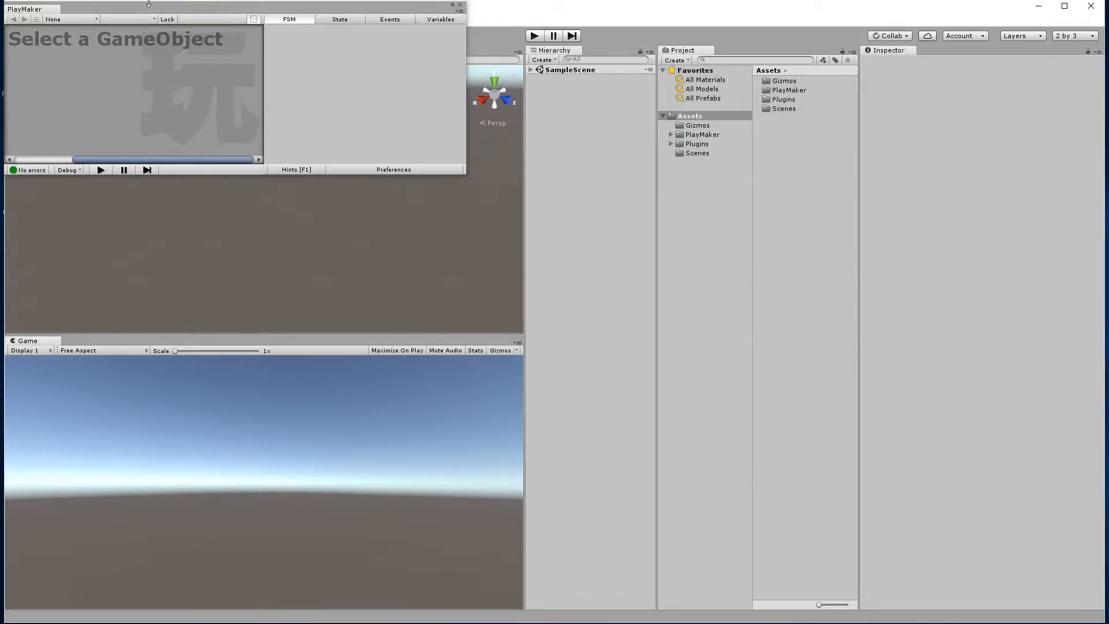
drag(194, 12, 379, 236)
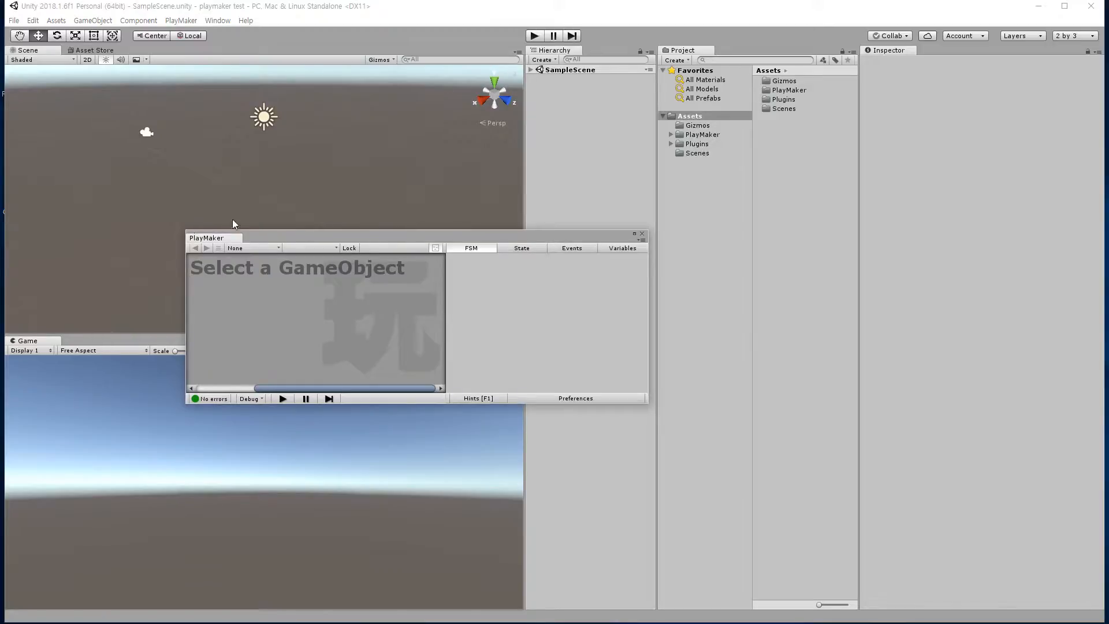
click(642, 234)
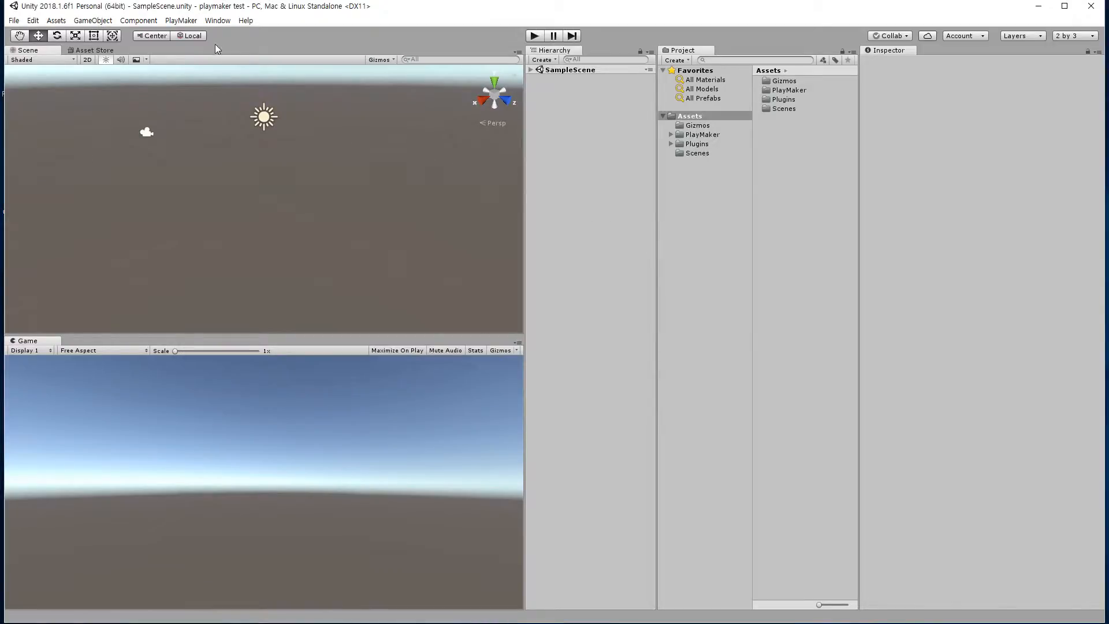
click(180, 21)
click(194, 32)
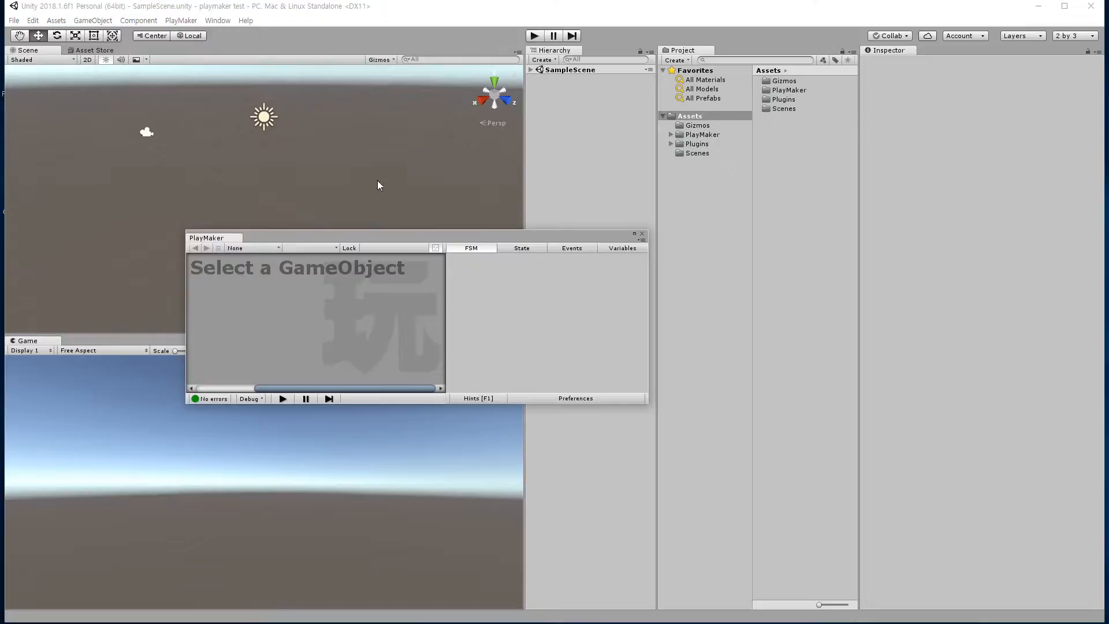
drag(501, 240, 690, 286)
drag(403, 282, 81, 346)
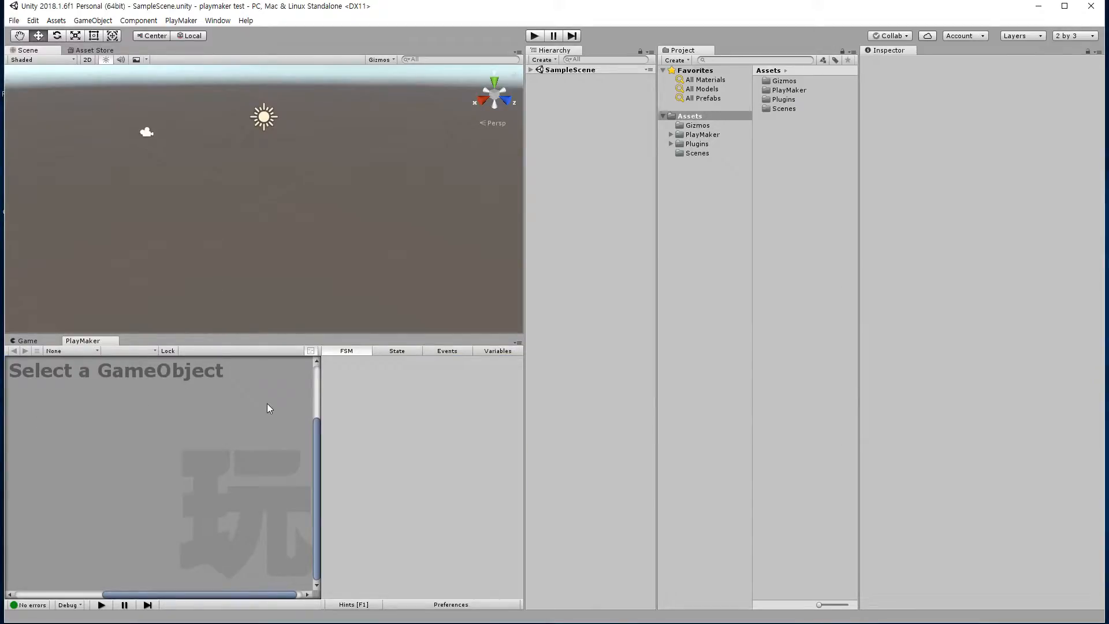
Expand SampleScene in the Hierarchy to list its objects
click(532, 71)
click(531, 70)
click(531, 71)
click(531, 70)
click(532, 70)
click(531, 70)
click(531, 70)
click(532, 71)
click(532, 70)
click(531, 71)
click(531, 70)
Add a 3D Plane to SampleScene and orbit around it in the Scene view
right_click(564, 123)
mouse_move(622, 233)
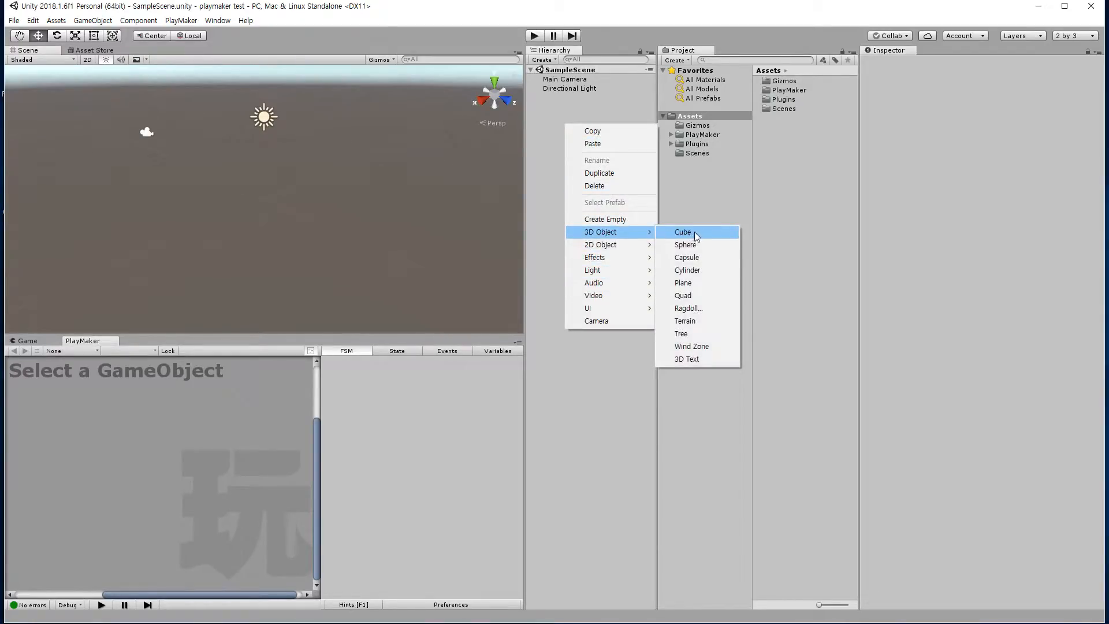
click(683, 283)
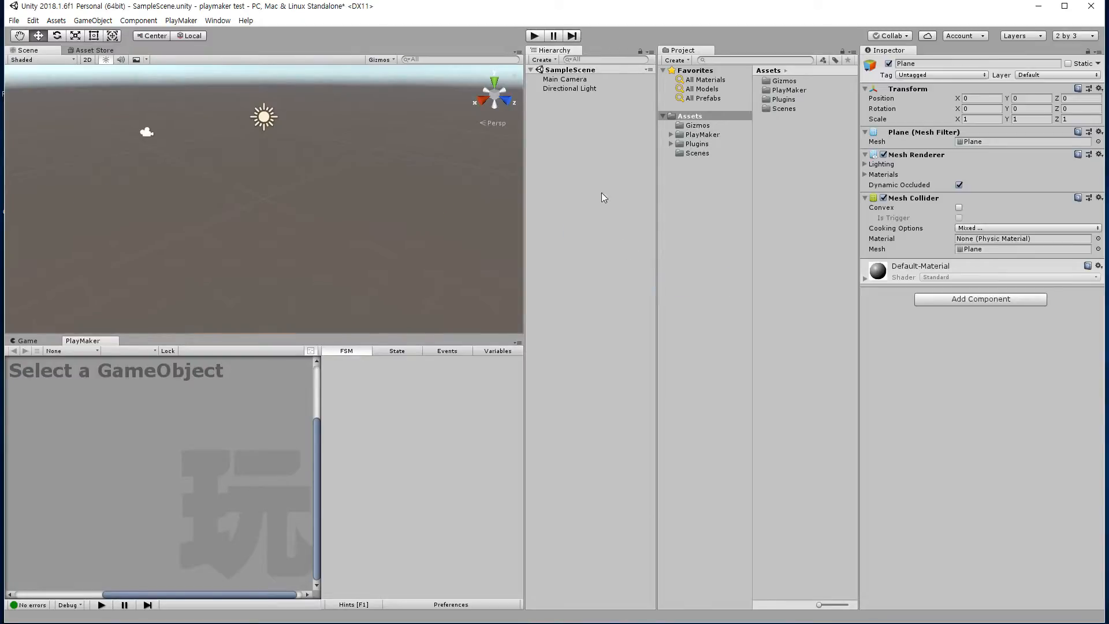
mouse_move(374, 263)
alt+mouse_down()
mouse_move(358, 266)
mouse_move(367, 269)
alt+mouse_up()
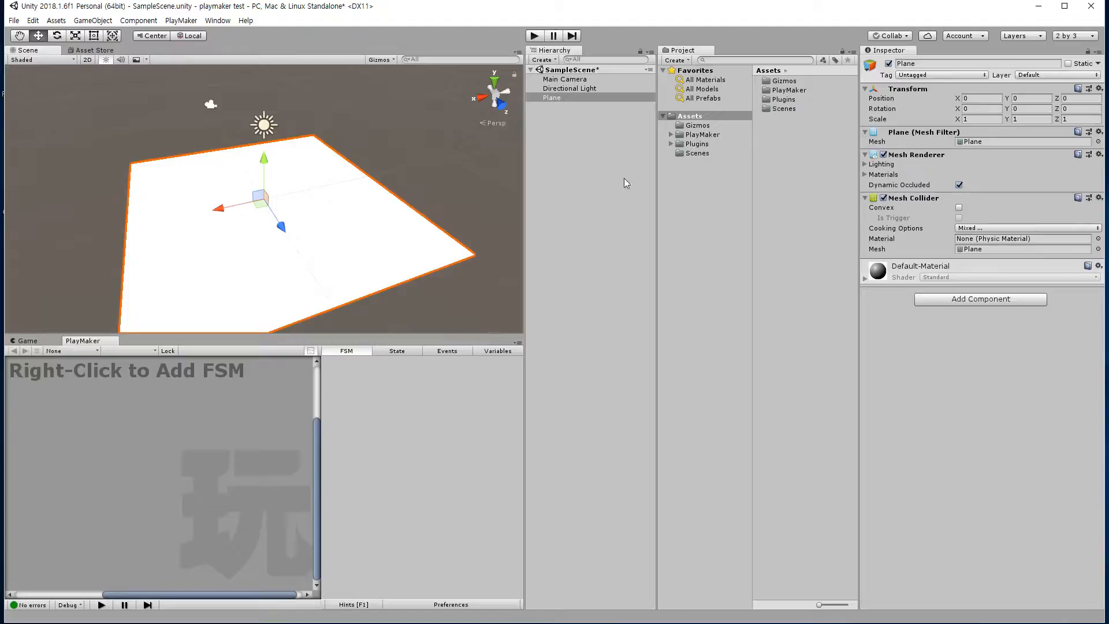
Add a 3D Cube at the root of SampleScene and select it
click(581, 120)
right_click(569, 117)
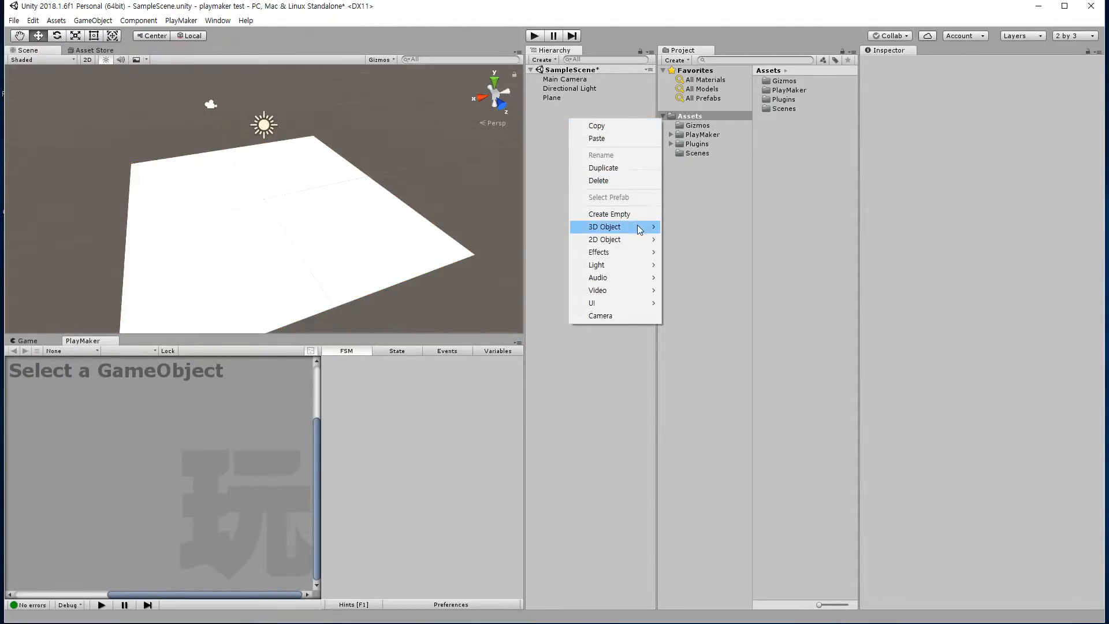
mouse_move(637, 224)
click(687, 227)
click(593, 138)
click(575, 108)
Set the cube's Y position to 0.5 so it rests on the plane
drag(267, 169, 271, 162)
click(1037, 98)
drag(1037, 98, 985, 98)
text(0.5)
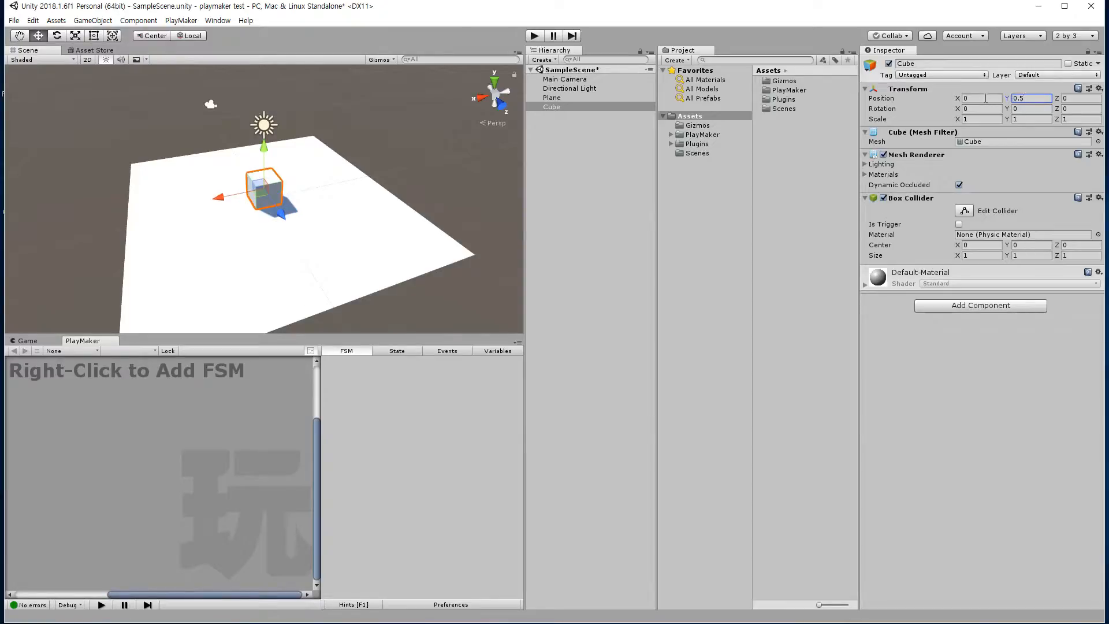
Compare the PlayMaker editor's prompt with the cube selected and with nothing selected
click(611, 148)
click(568, 109)
click(585, 173)
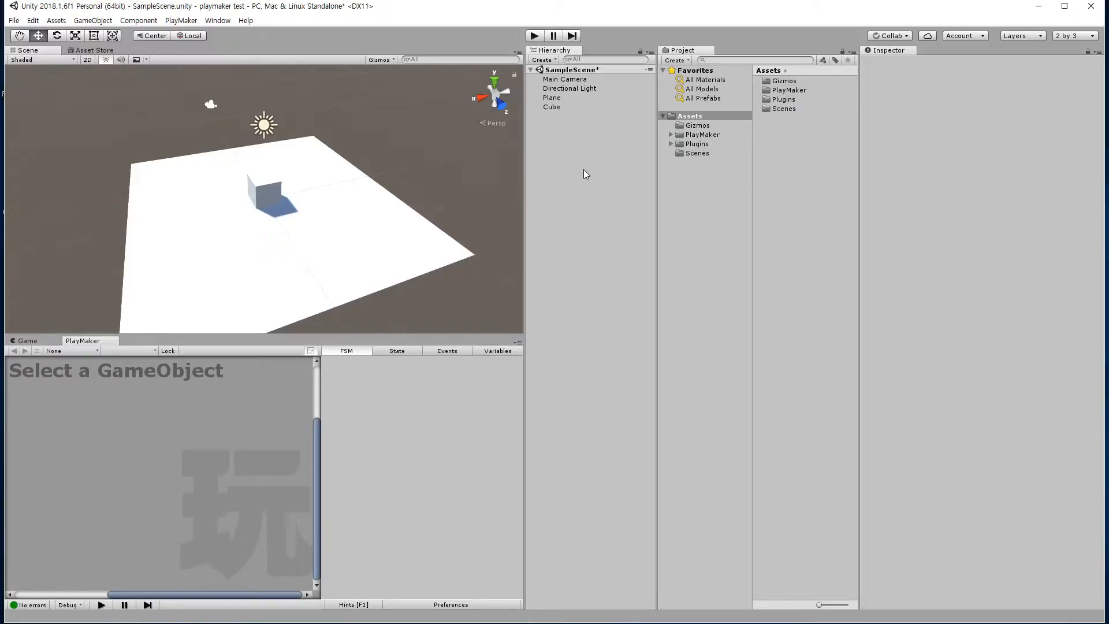
mouse_move(372, 215)
alt+mouse_down()
mouse_move(341, 223)
mouse_move(357, 214)
alt+mouse_up()
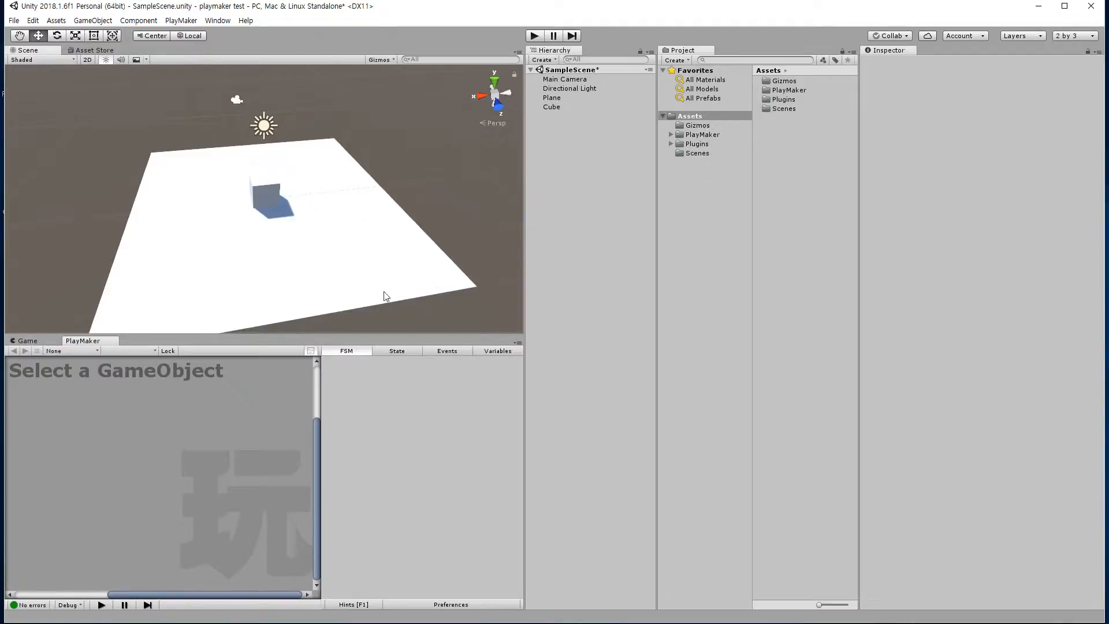
click(565, 107)
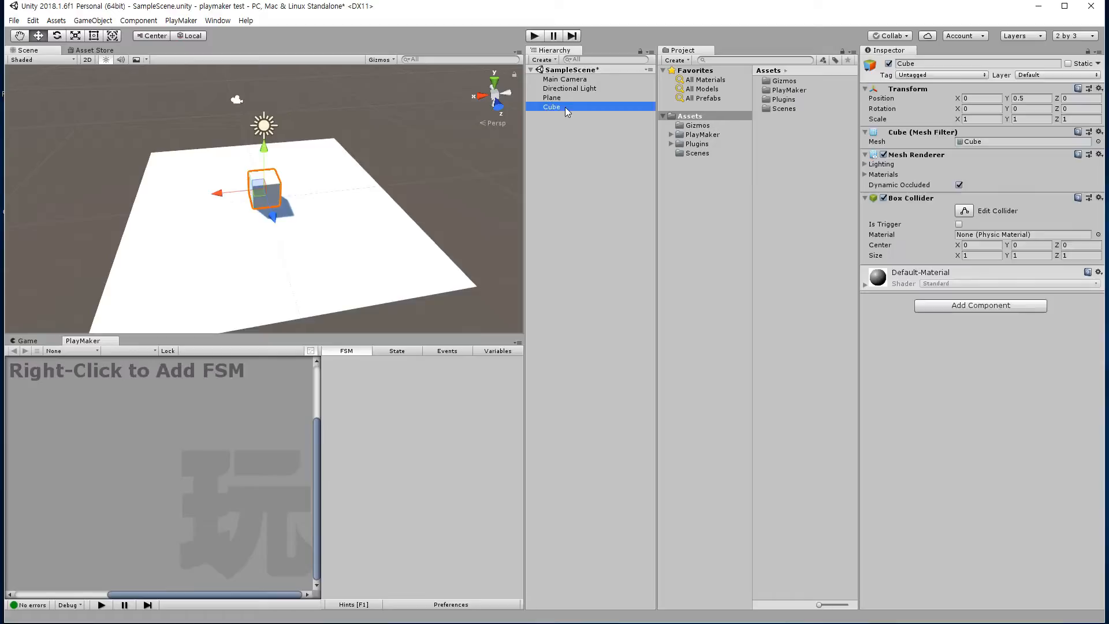
click(570, 155)
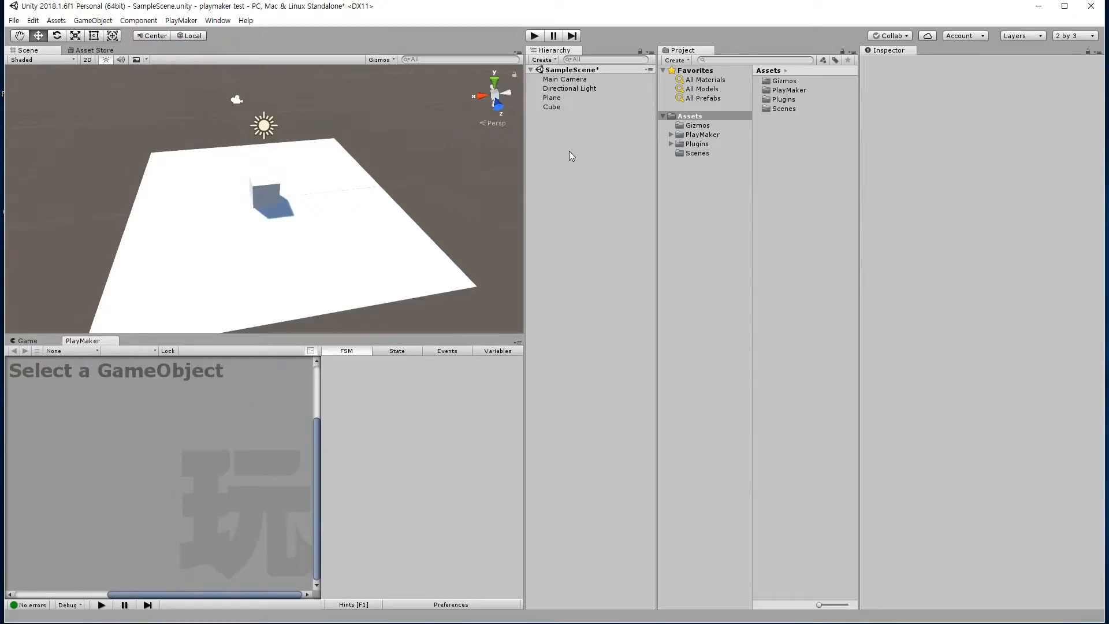
click(569, 108)
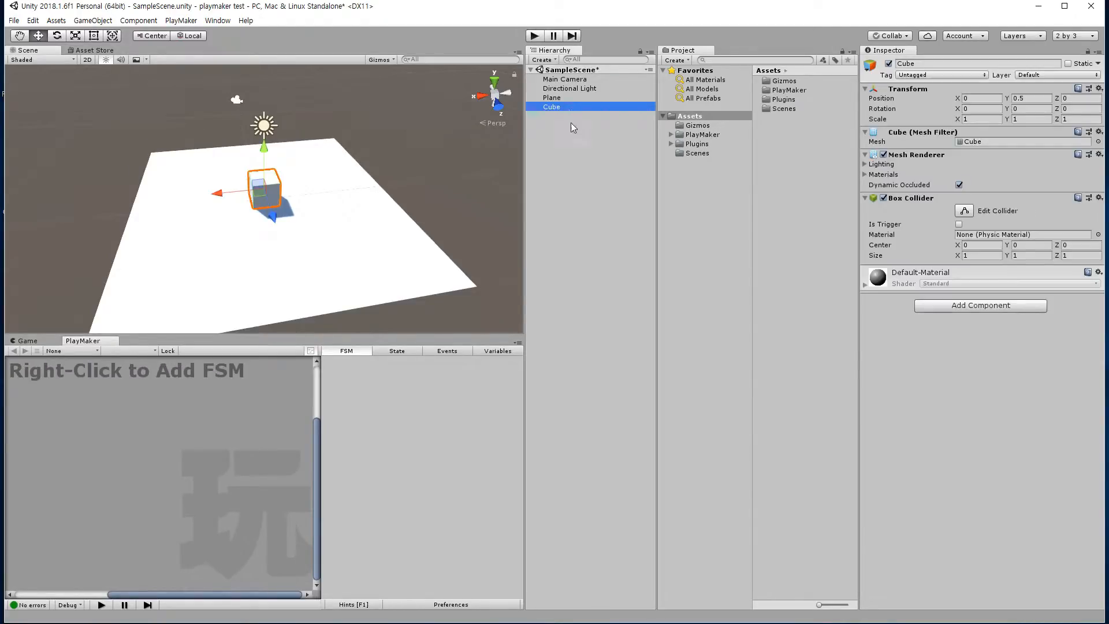
click(572, 134)
Add a PlayMaker FSM to the cube
click(569, 109)
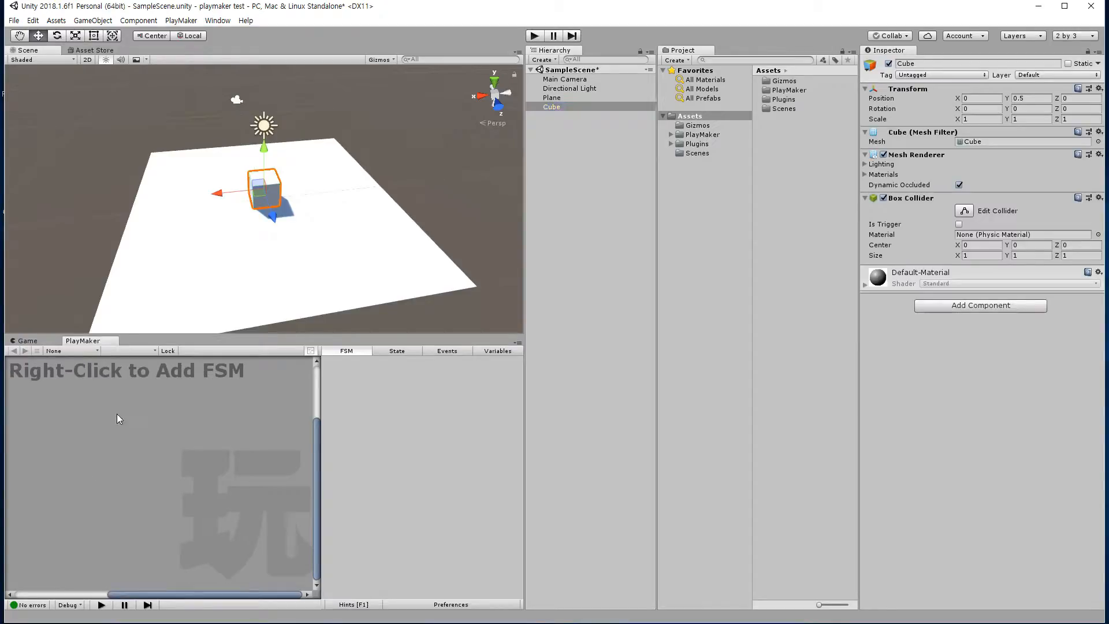
right_click(116, 413)
click(129, 423)
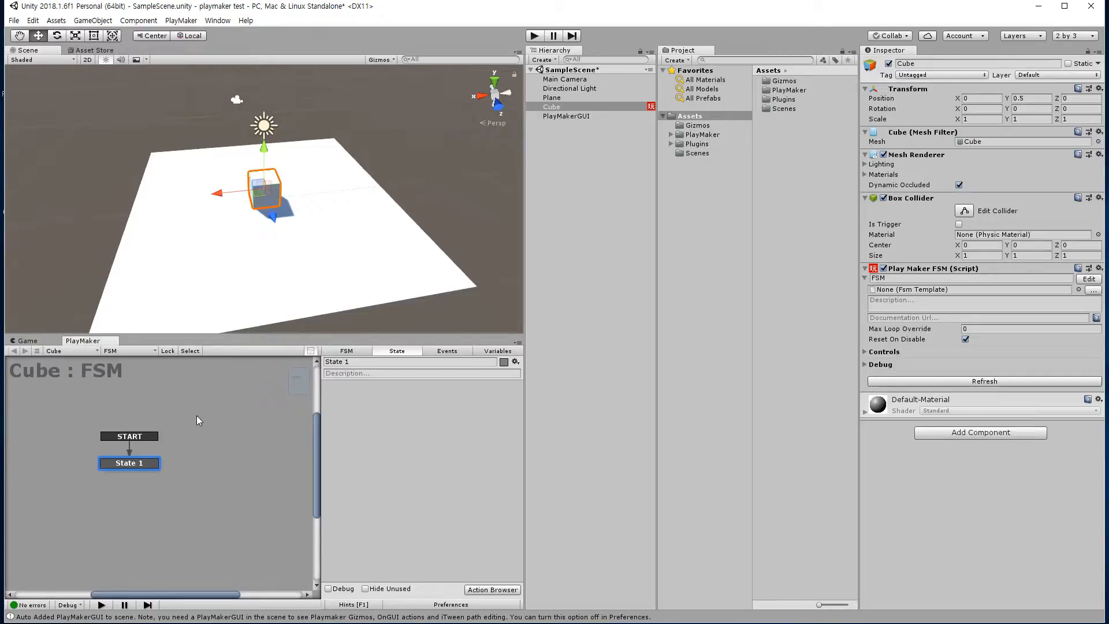
mouse_move(156, 526)
middle_down()
mouse_move(153, 487)
mouse_move(145, 515)
middle_up()
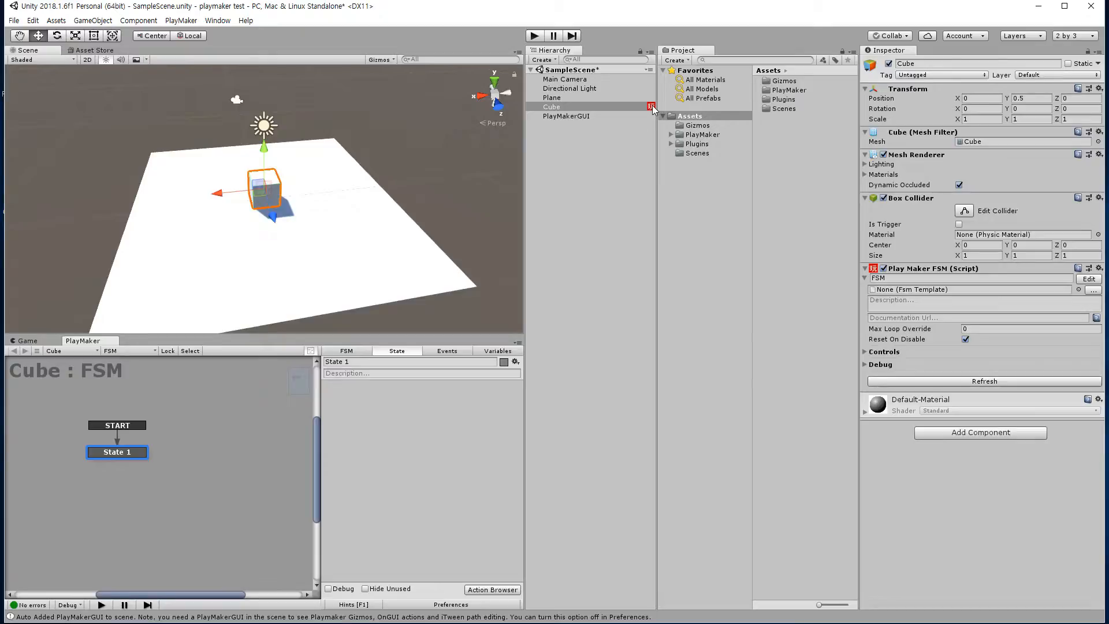
Open the Action Browser for the cube's State 1, enlarge its window, and move it clear of the state editor
click(602, 116)
click(602, 106)
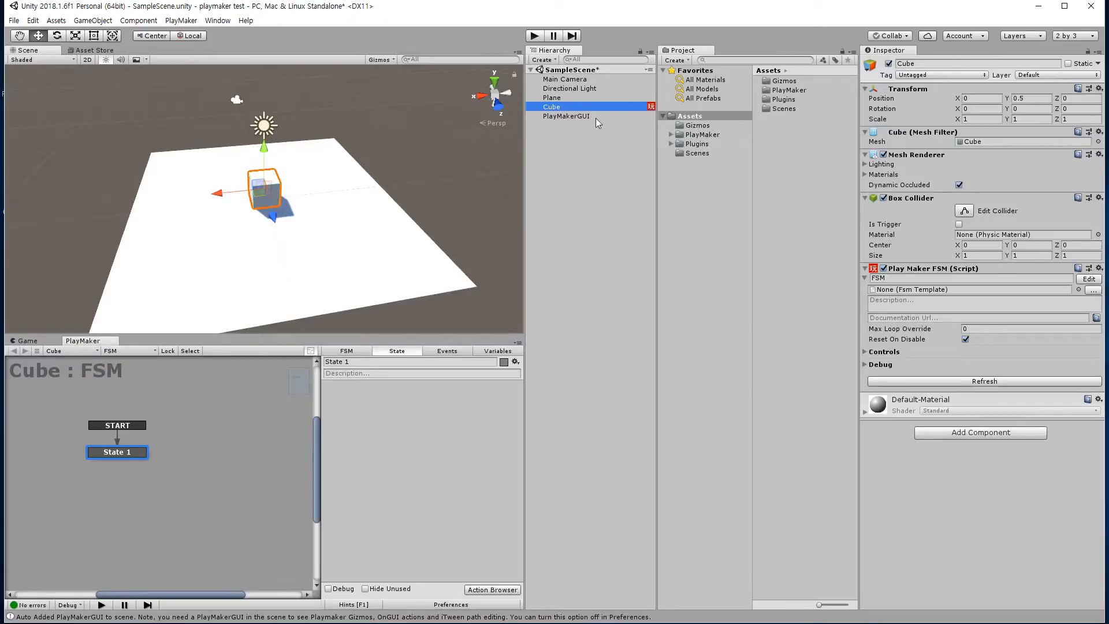
click(133, 453)
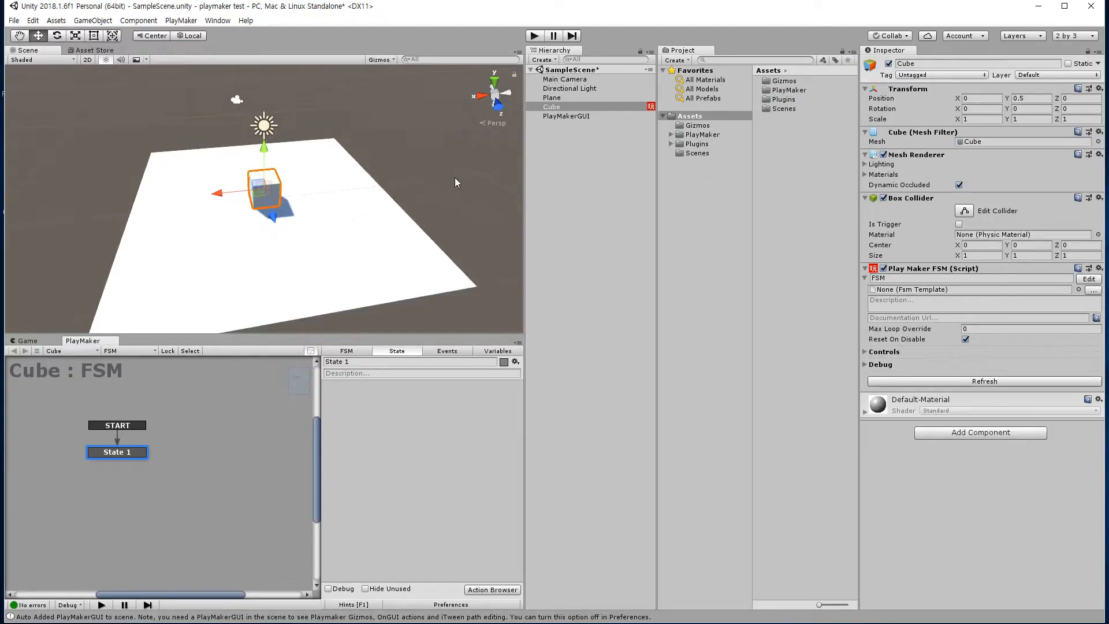
click(490, 590)
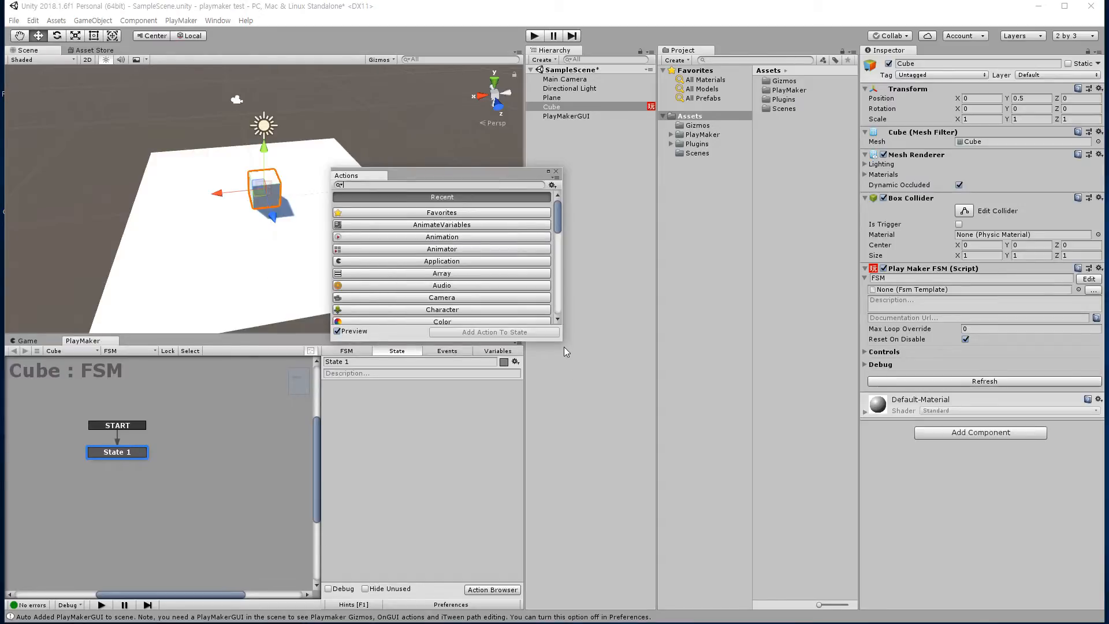
drag(560, 339, 650, 543)
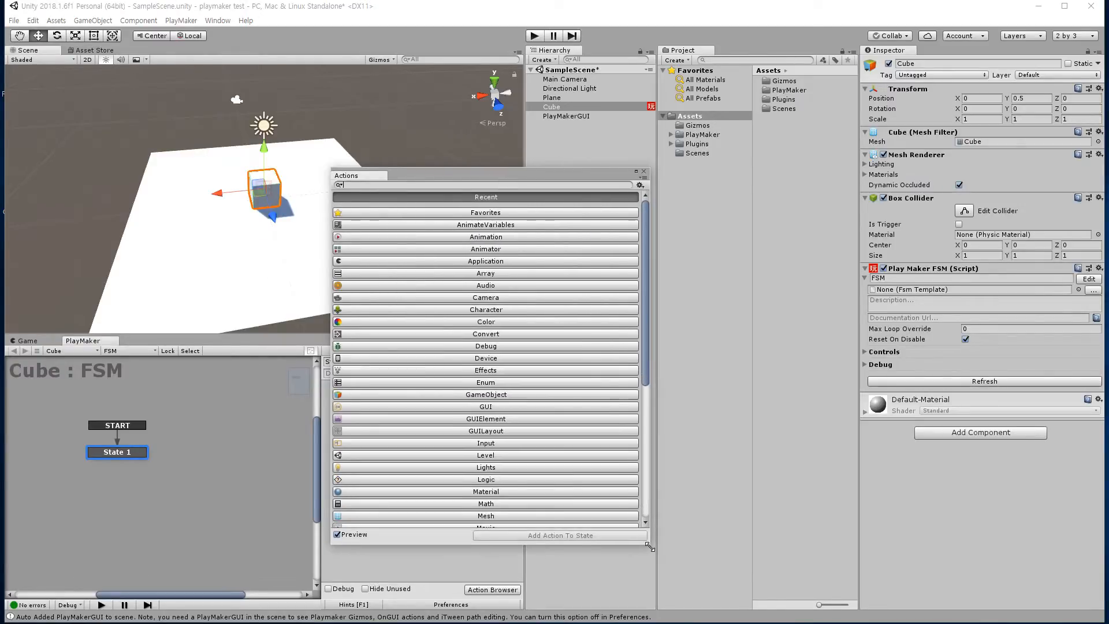
drag(515, 175, 654, 188)
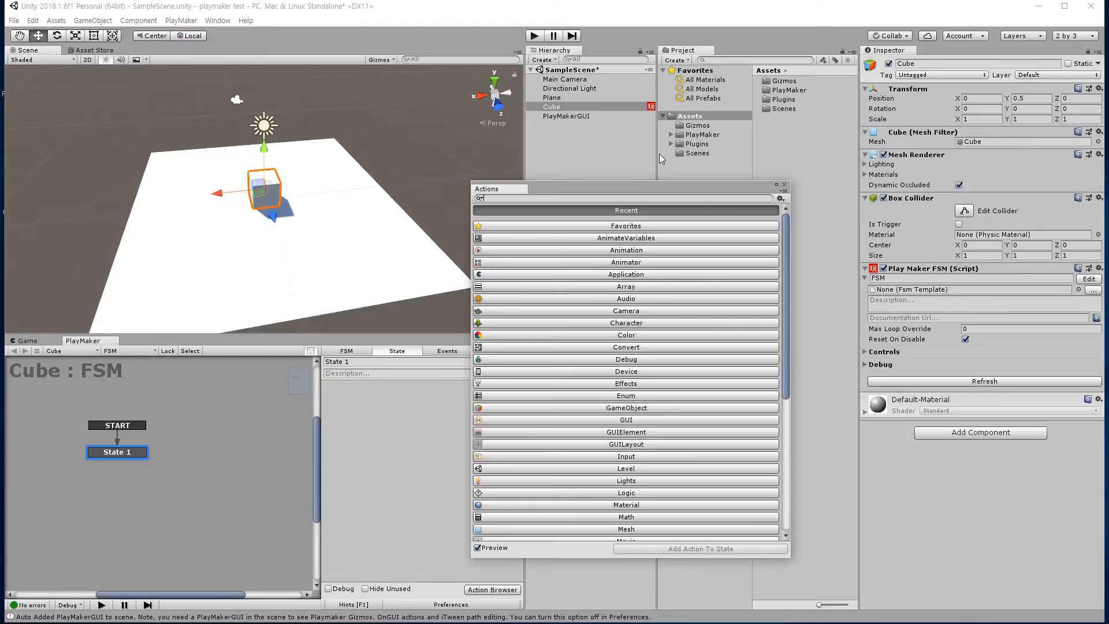
Dock the Action Browser beside the Inspector and add the Wait action to State 1
drag(508, 191, 933, 54)
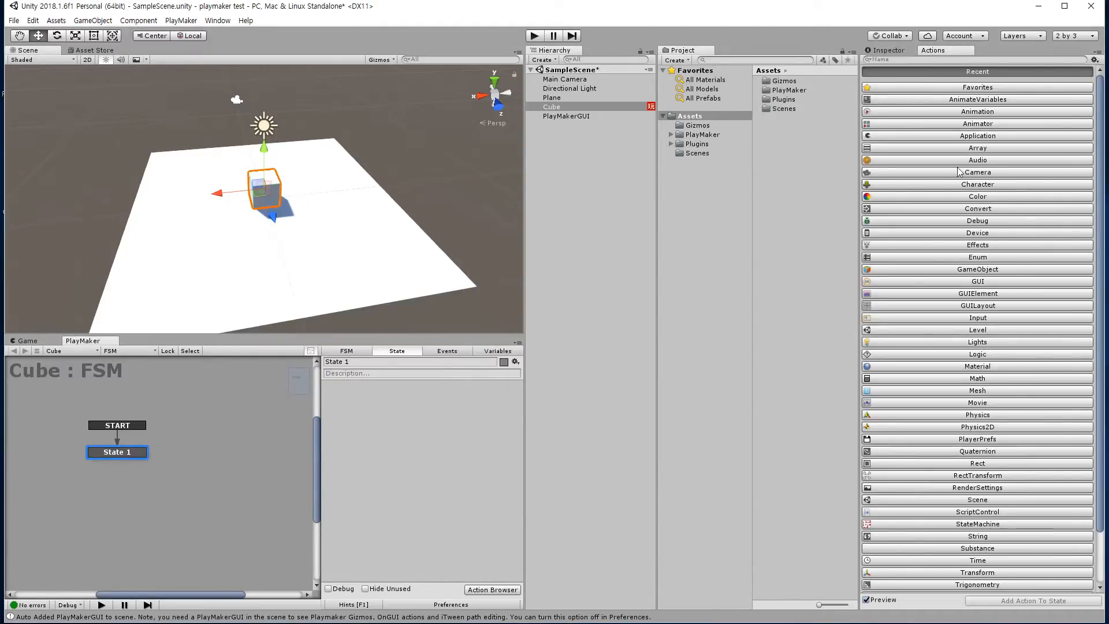
click(164, 477)
click(138, 456)
click(941, 59)
text(wia)
text(t)
key(BackSpace)
key(BackSpace)
key(BackSpace)
text(ait)
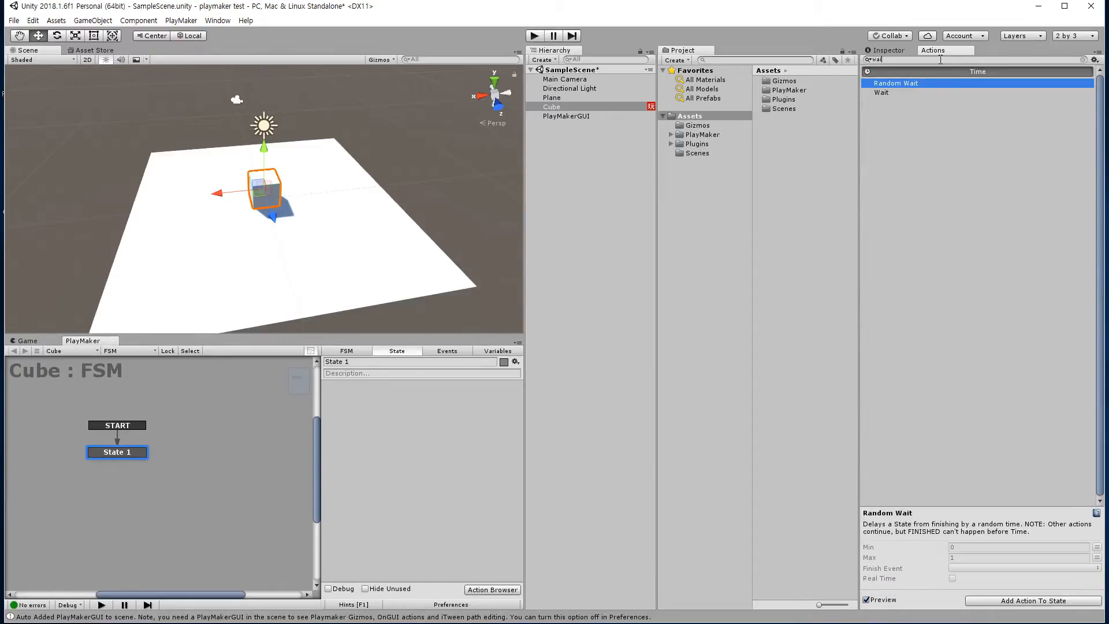
double_click(895, 92)
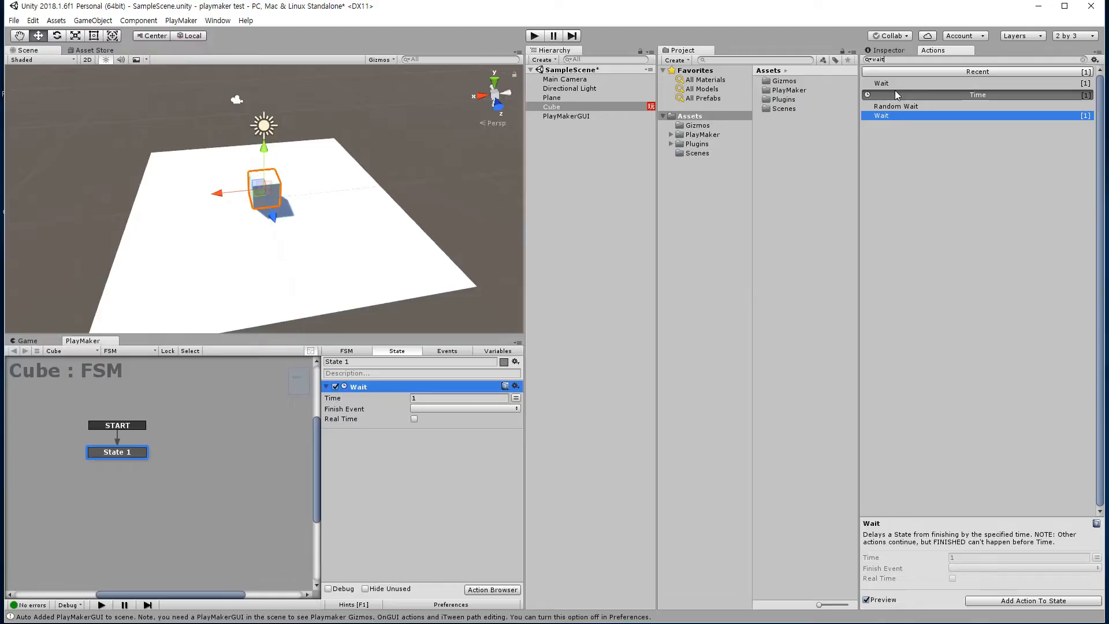
Set State 1's Wait time to 3 and enable Real Time for it
click(436, 399)
text(3)
click(448, 459)
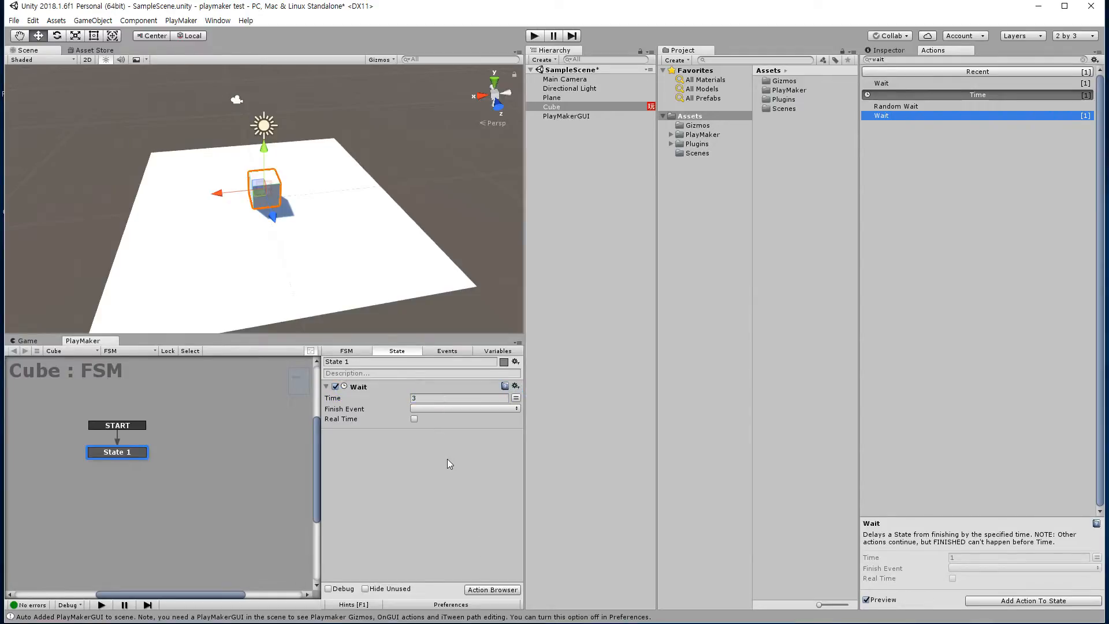
click(414, 419)
middle_drag(190, 477, 226, 435)
click(206, 454)
click(152, 421)
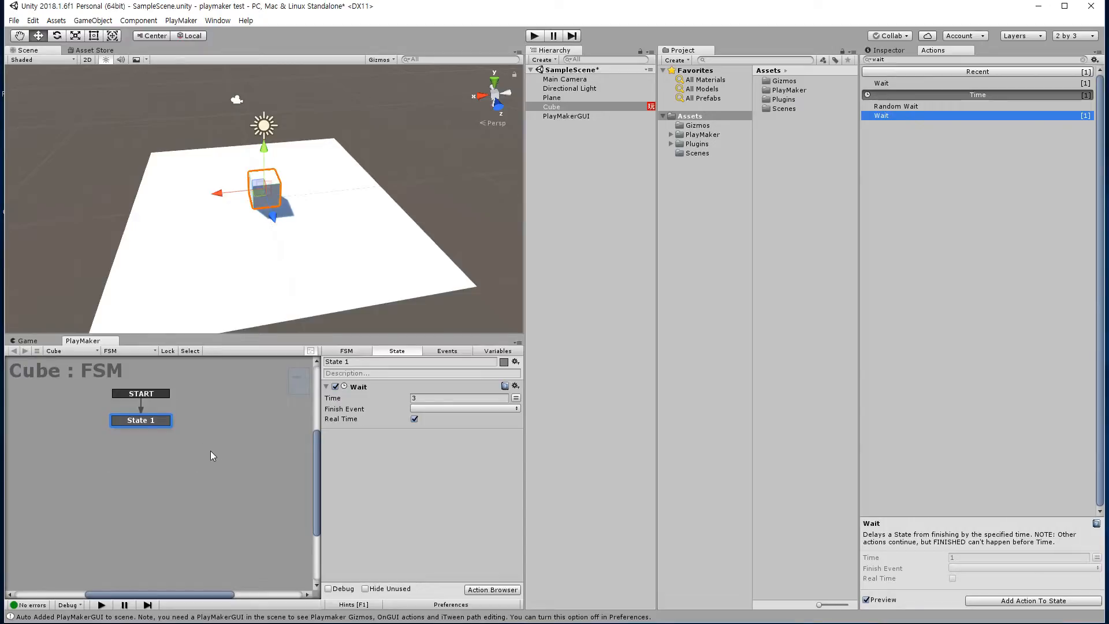
Add a second state to the cube's FSM and place it below State 1
click(207, 453)
right_click(169, 466)
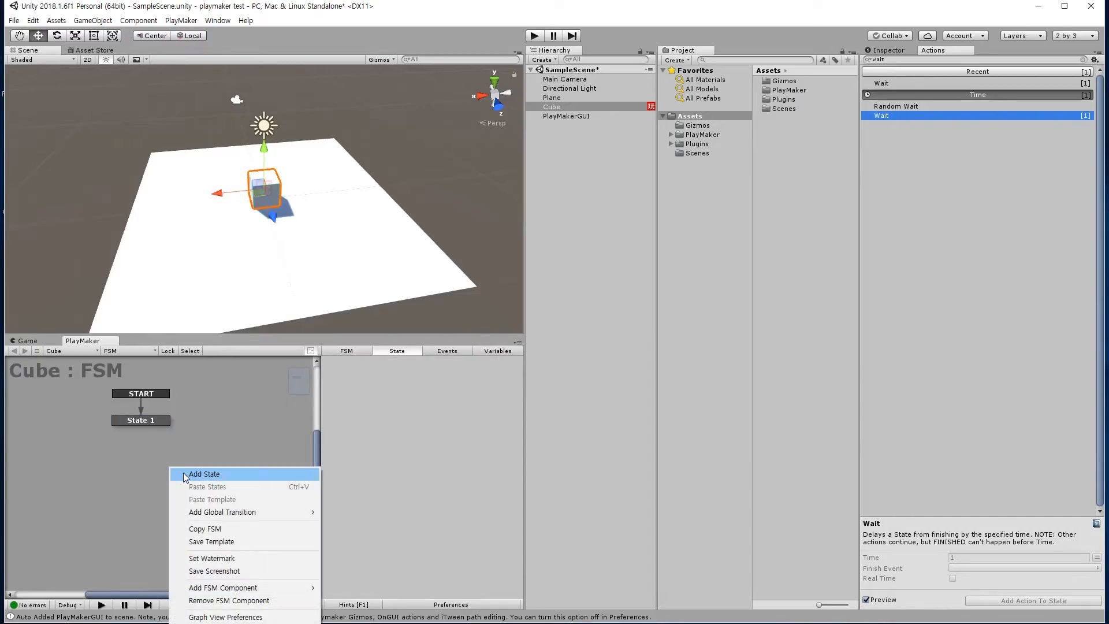
click(185, 456)
right_click(185, 455)
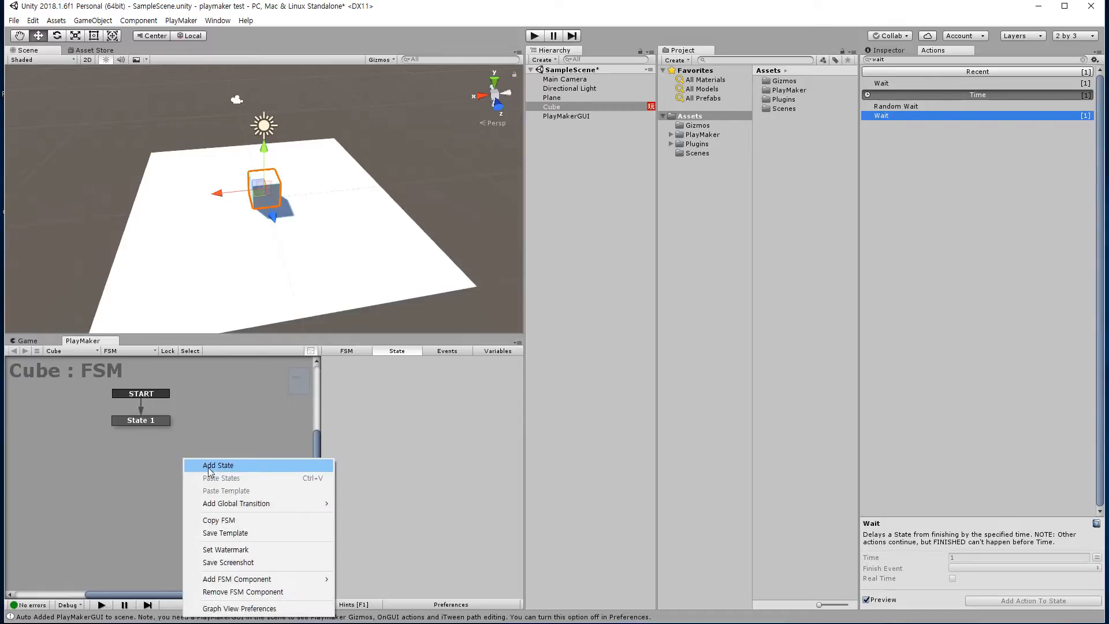
click(230, 441)
right_click(196, 456)
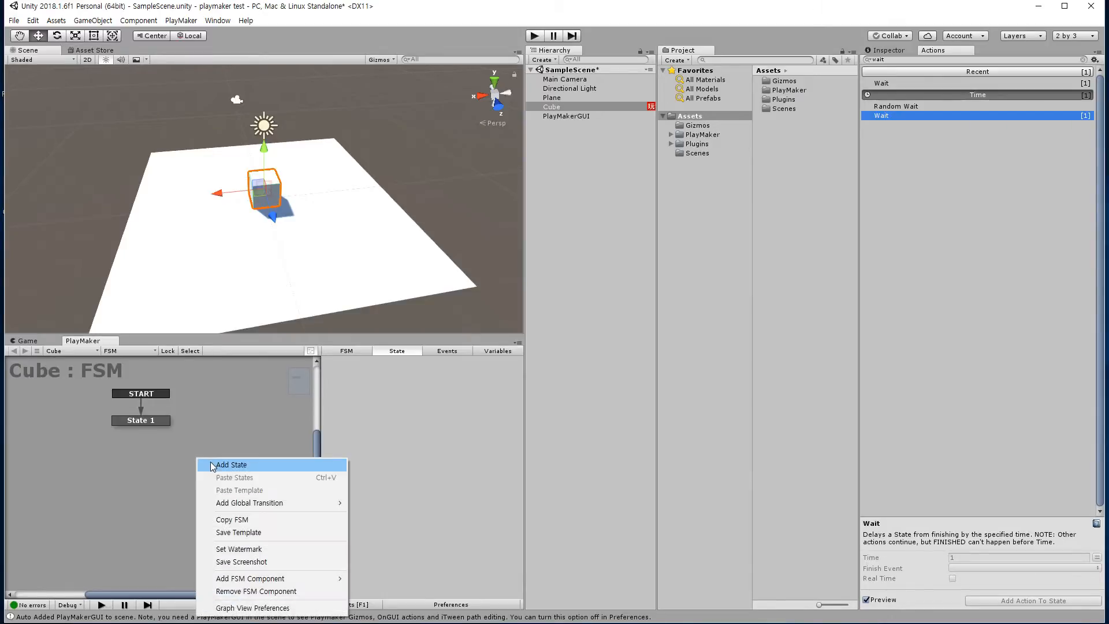
click(210, 462)
drag(237, 463, 166, 469)
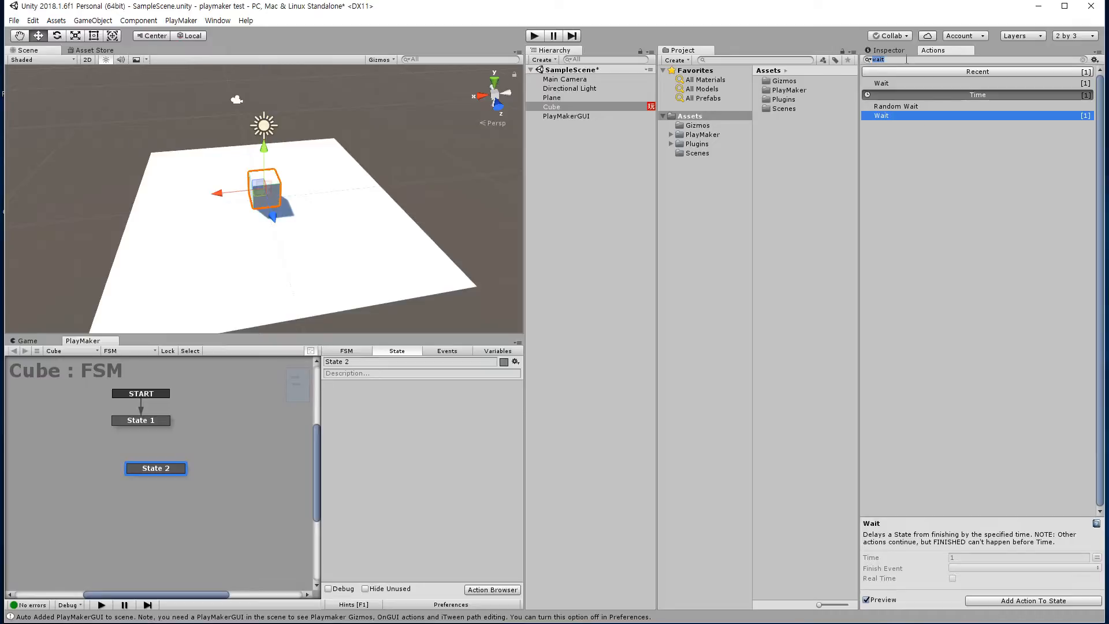
Search the actions for "des", try Destroy Object and Destroy Objects in State 2, and delete both actions
text(des)
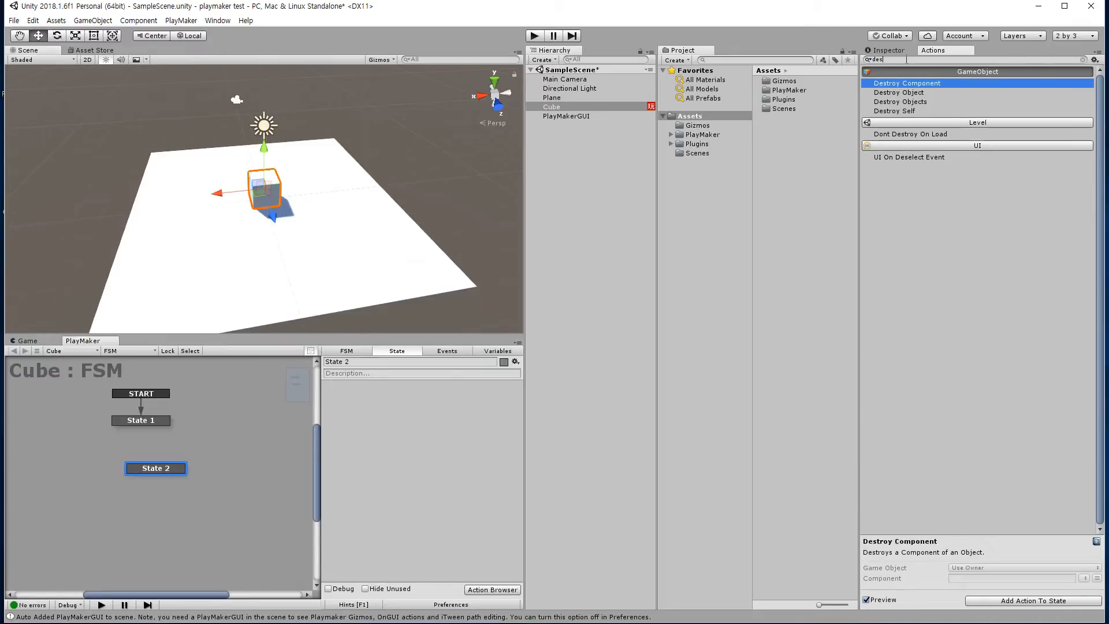
click(920, 93)
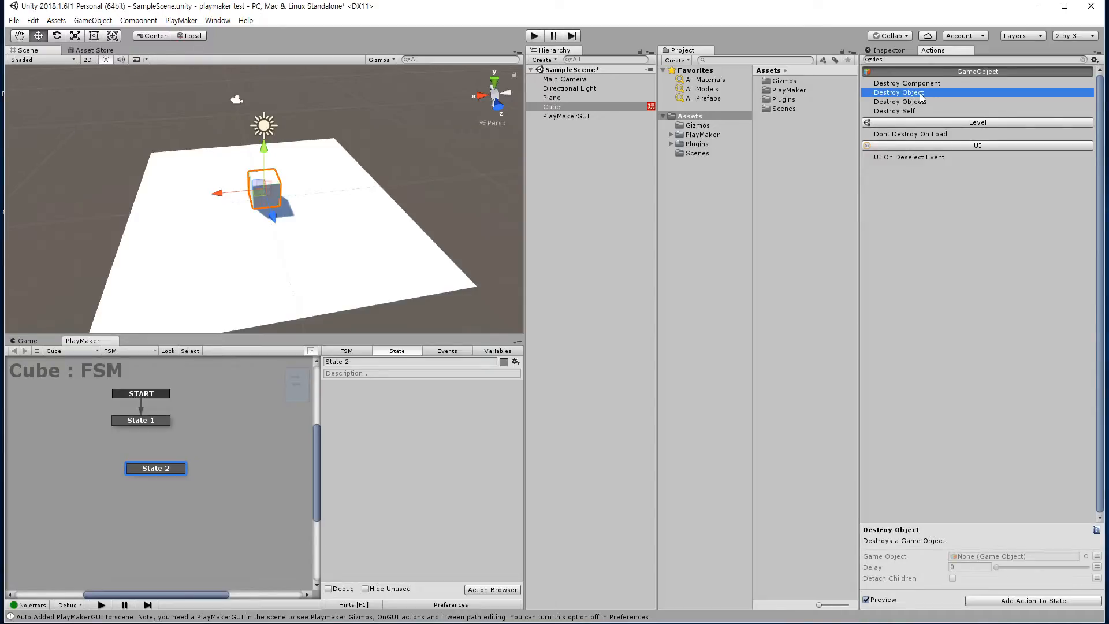
double_click(919, 93)
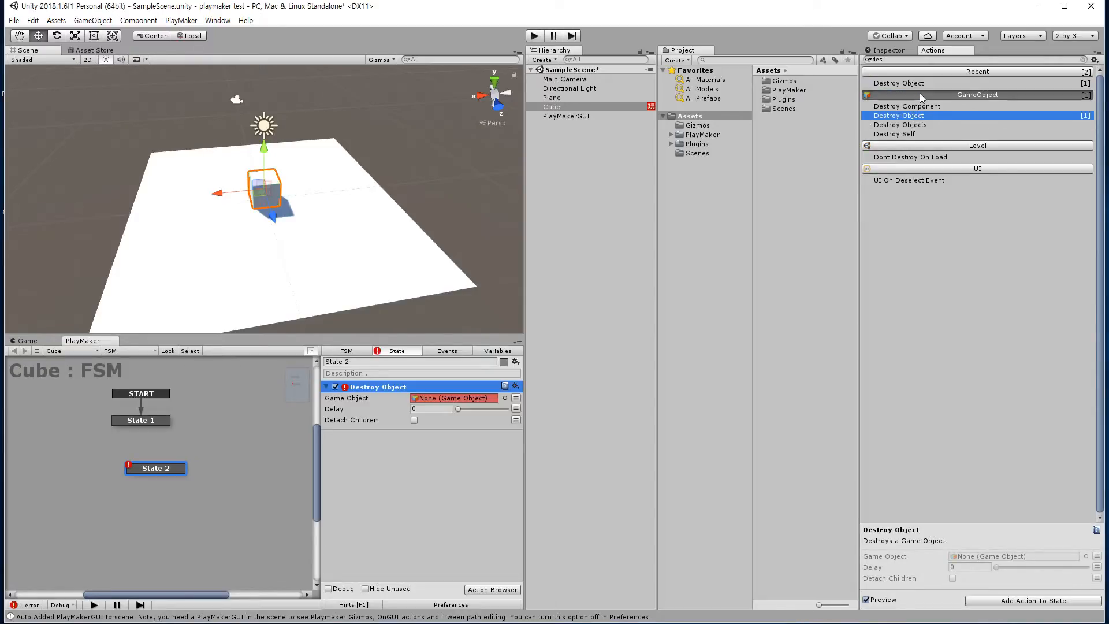
double_click(912, 125)
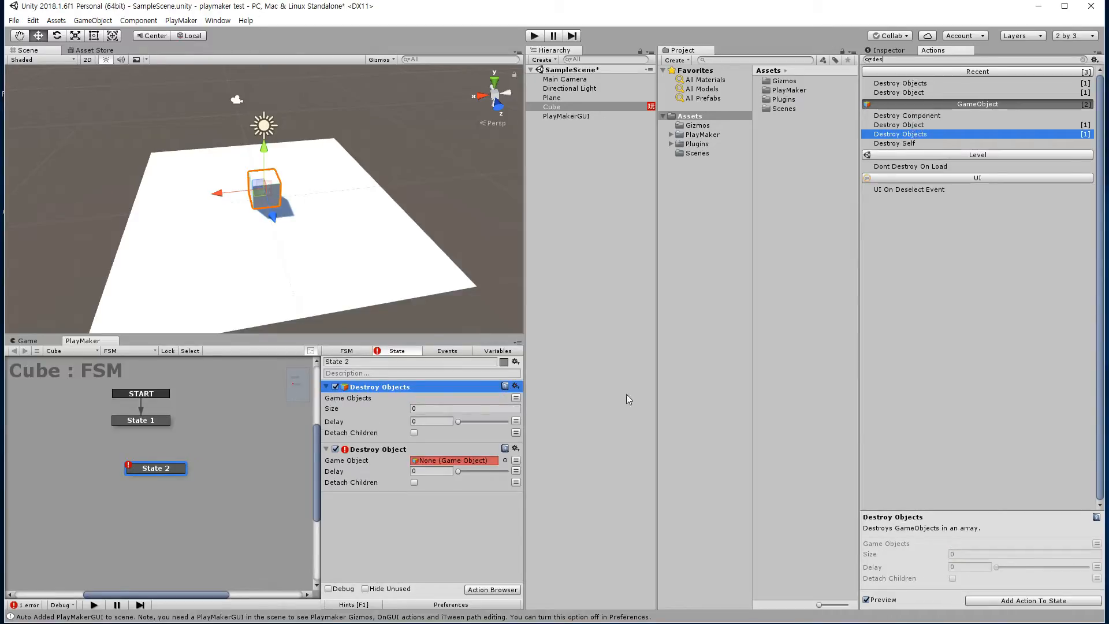
click(454, 452)
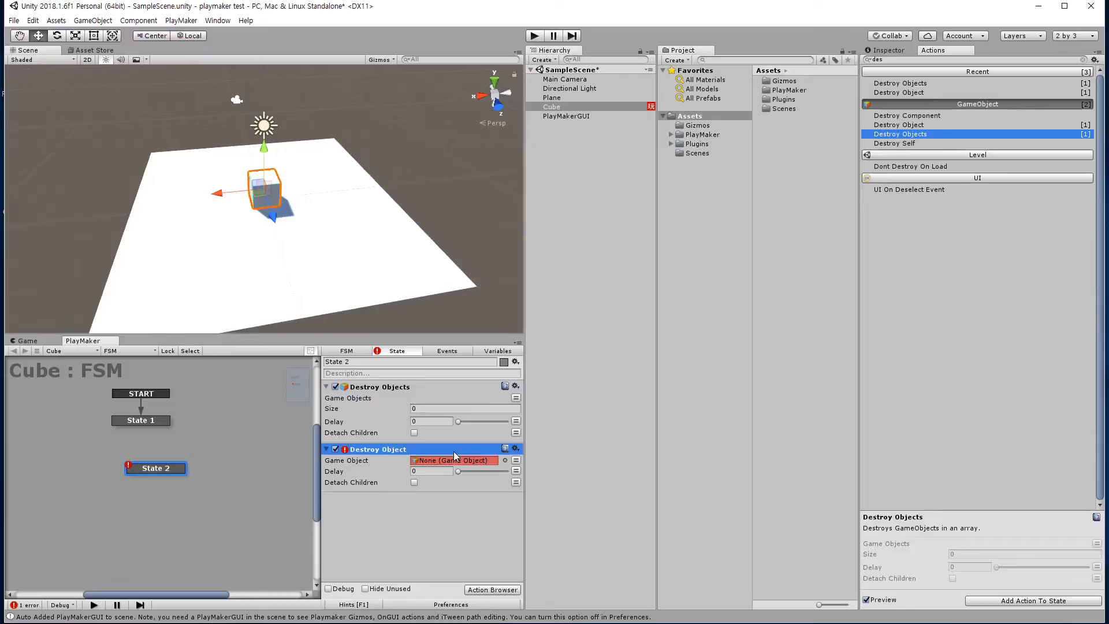
click(488, 394)
click(494, 389)
key(Delete)
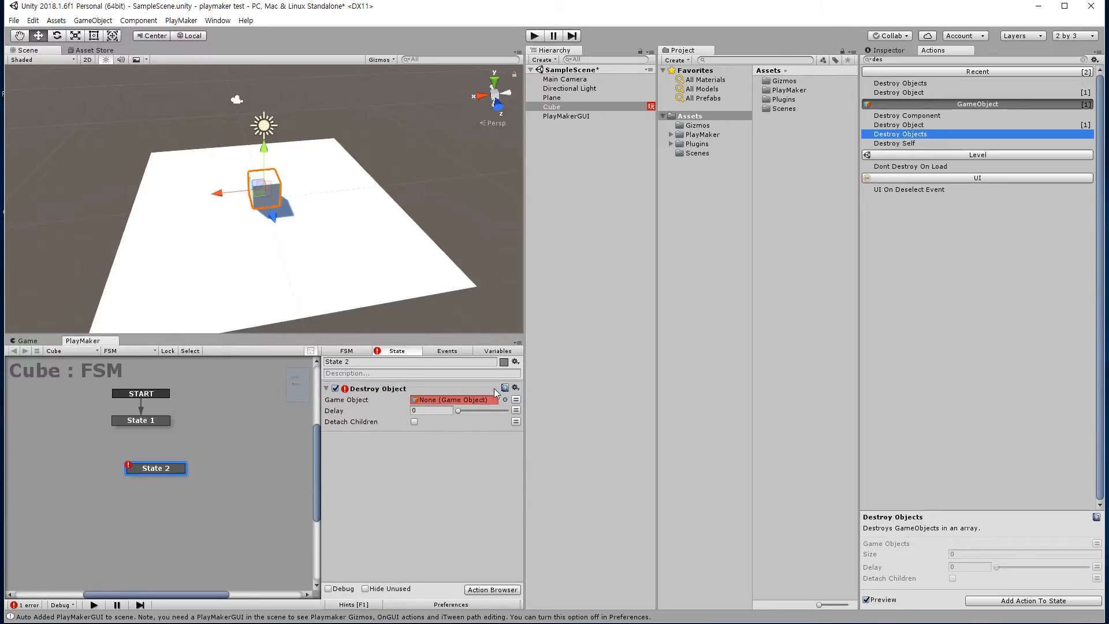
click(516, 398)
click(493, 398)
click(477, 382)
key(Delete)
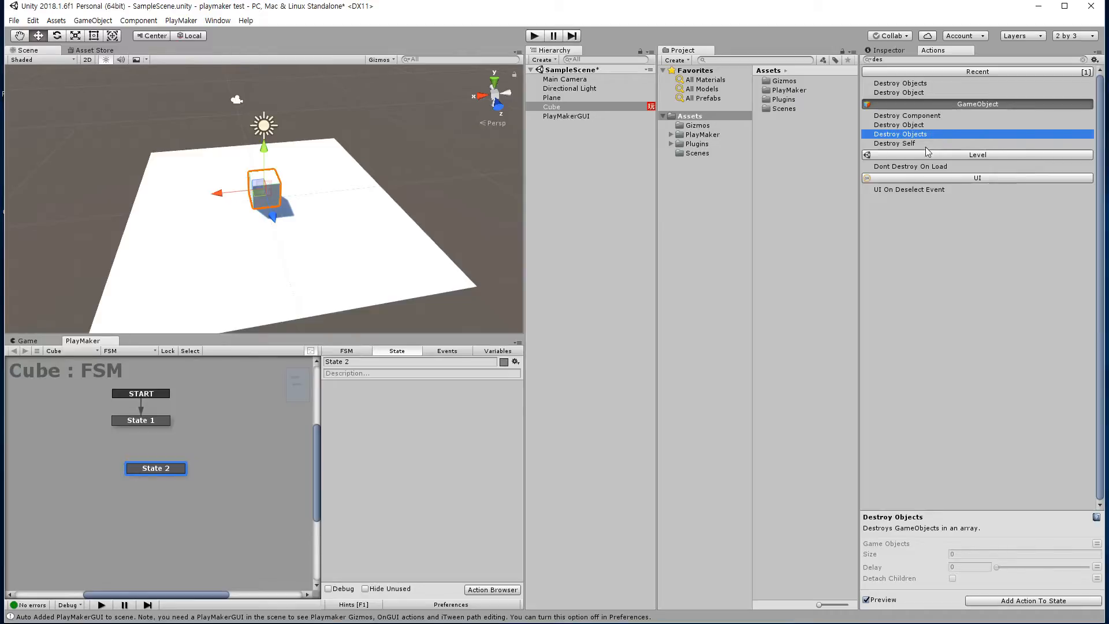
Add the Destroy Self action to State 2 and review the actions of both states
key(Down)
key(Return)
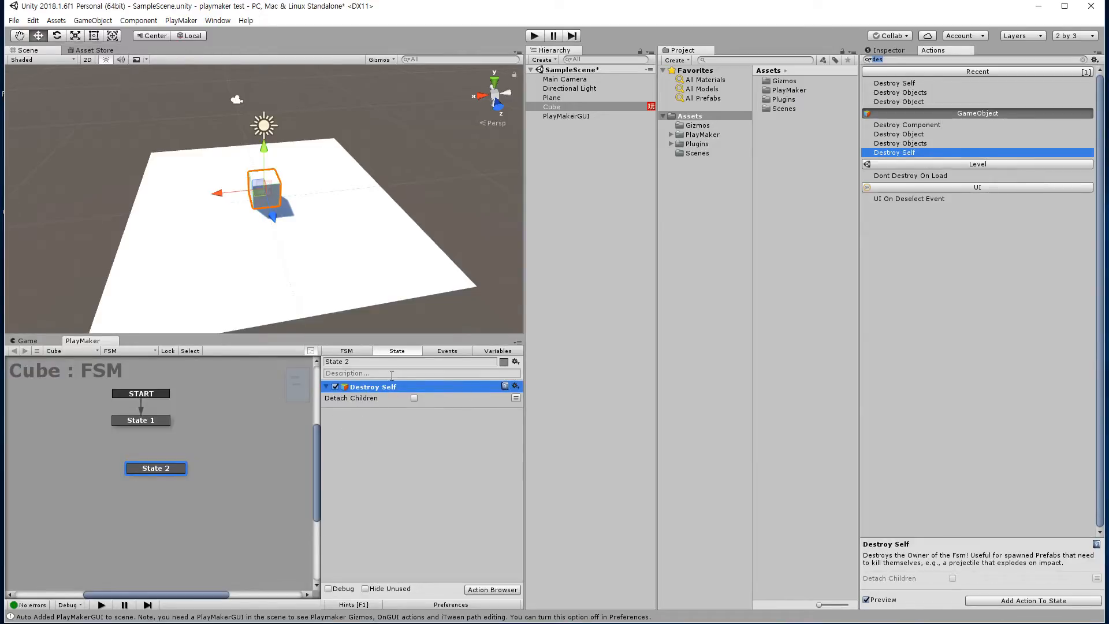
click(158, 420)
click(161, 468)
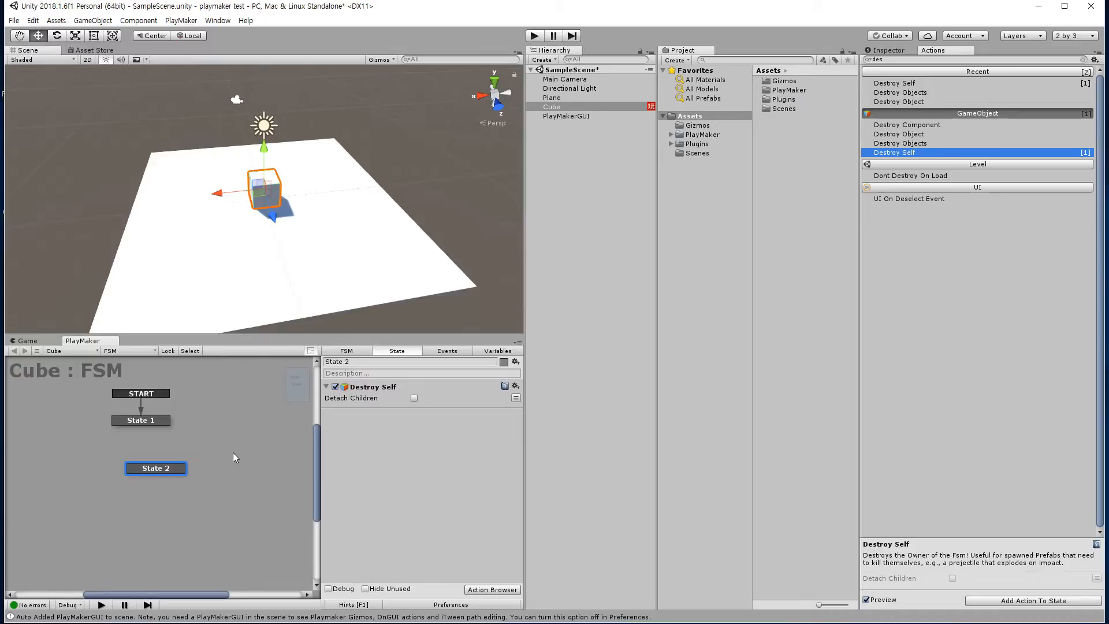
click(161, 424)
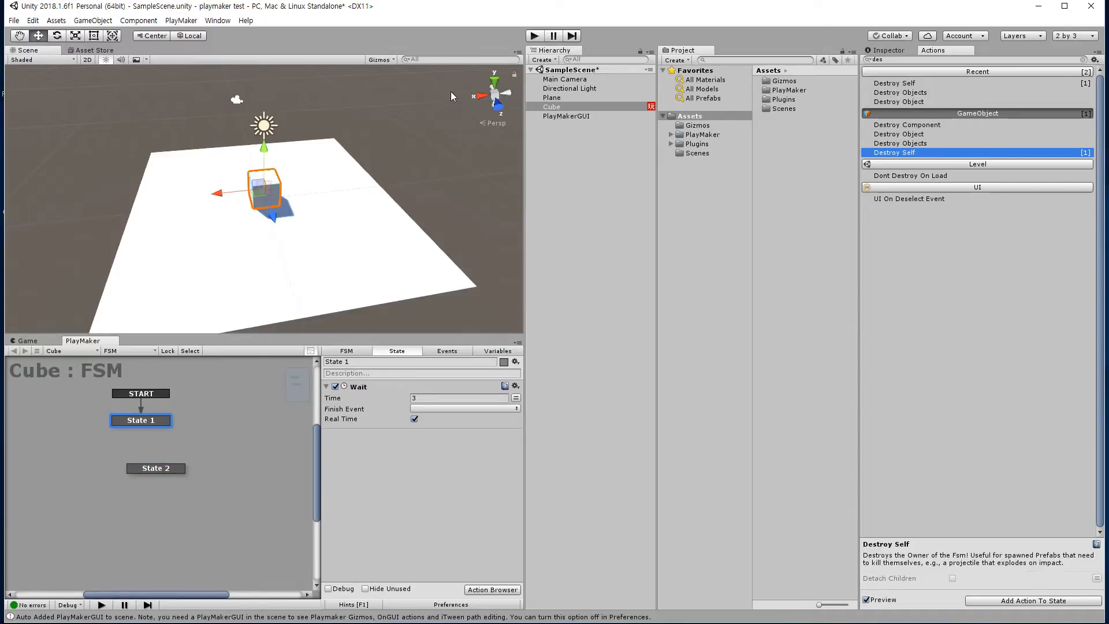
Play the scene with the two states unconnected, watch the cube's active FSM state, and stop playback
click(537, 34)
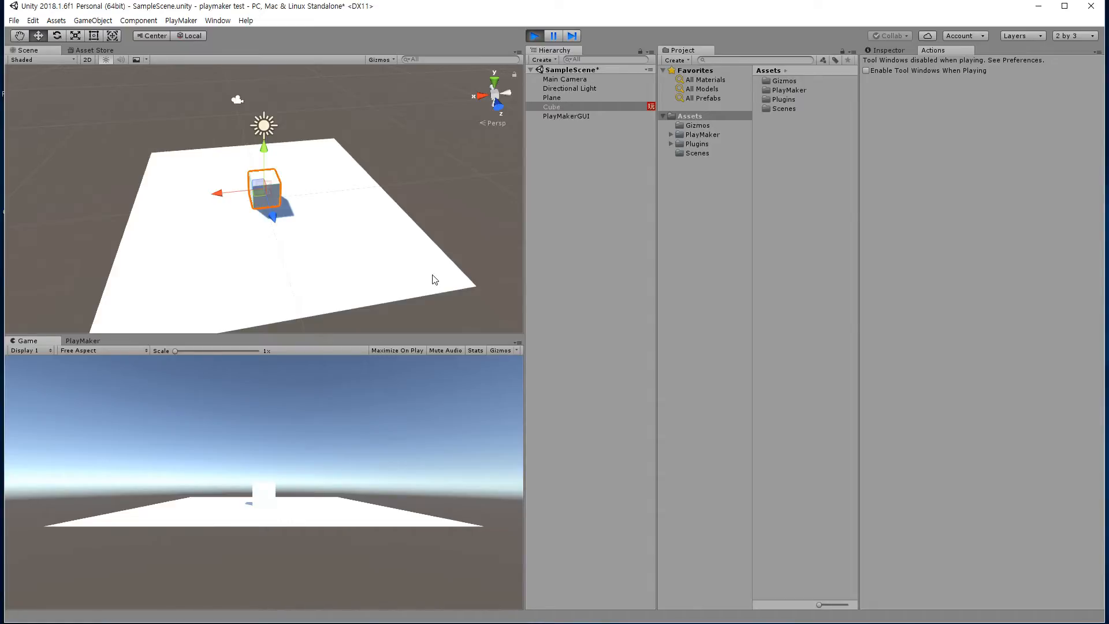
click(97, 341)
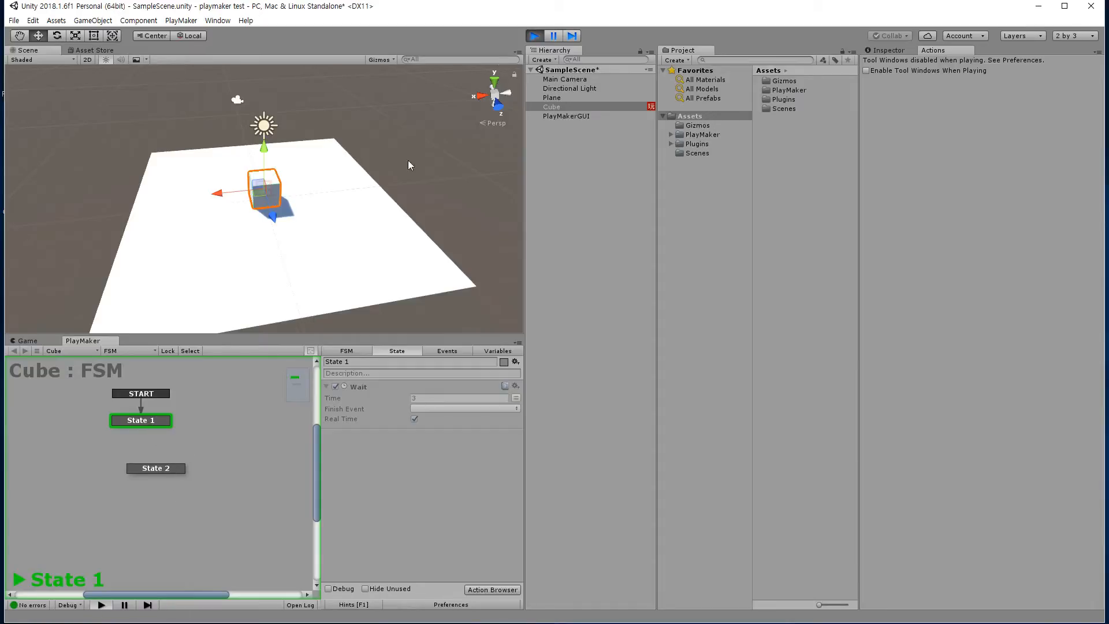
key(ctrl+p)
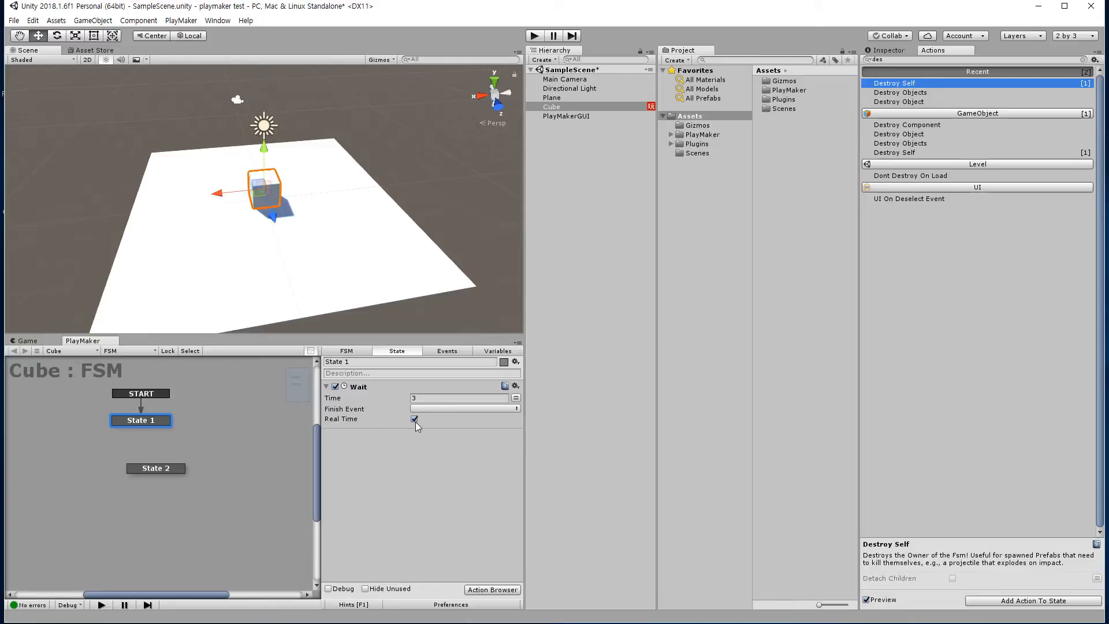
Add a FINISHED transition to State 1 and connect it to State 2, nudging State 2 closer under State 1
click(156, 469)
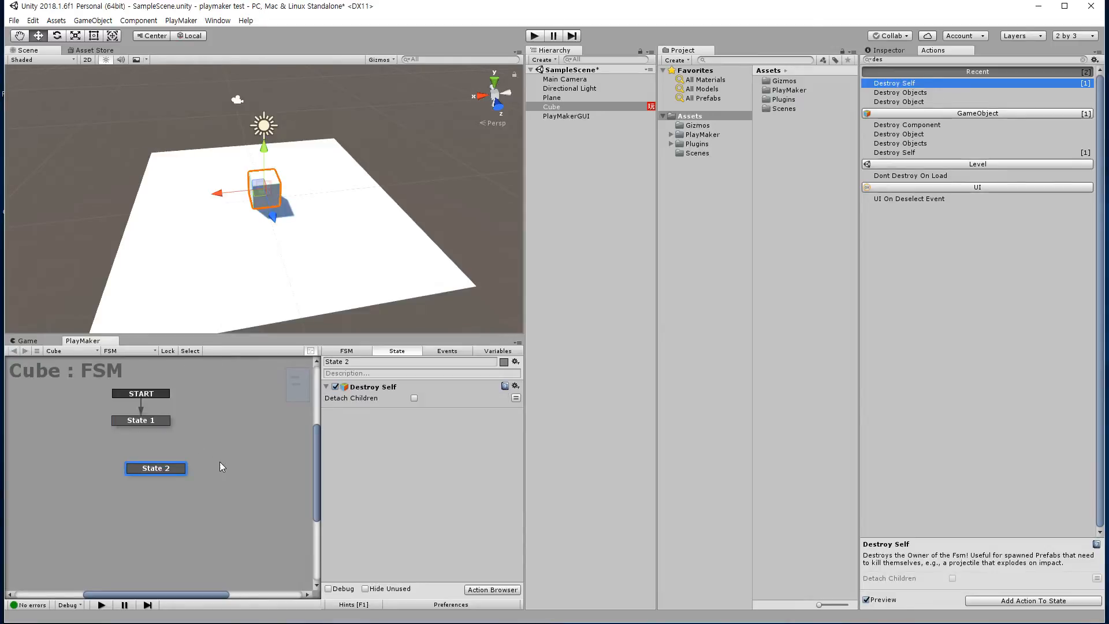
click(154, 422)
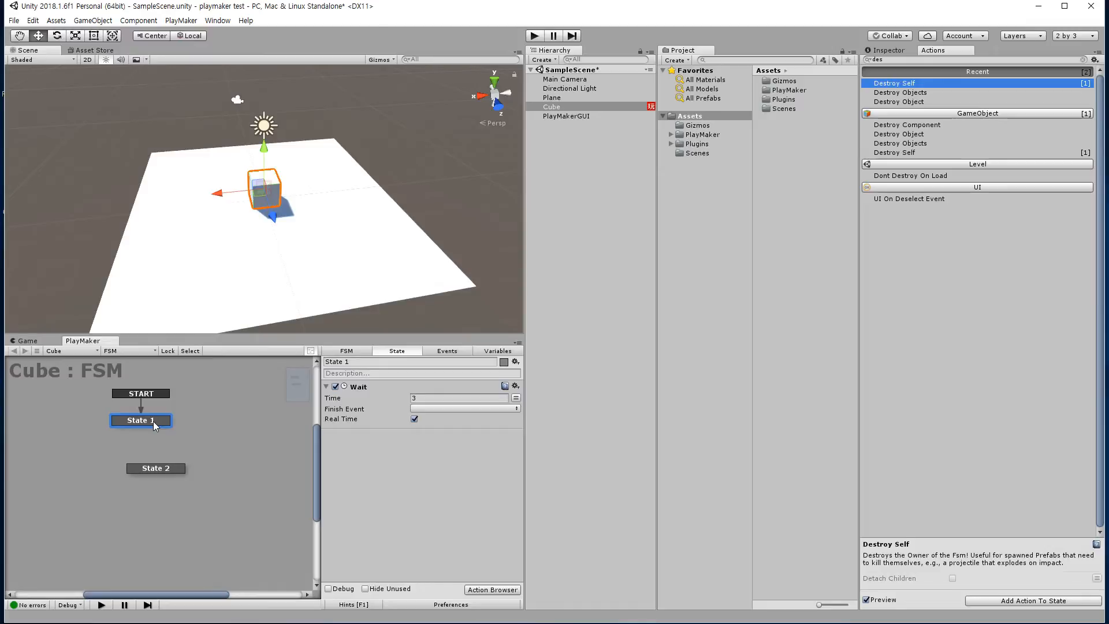
right_click(153, 421)
mouse_move(164, 429)
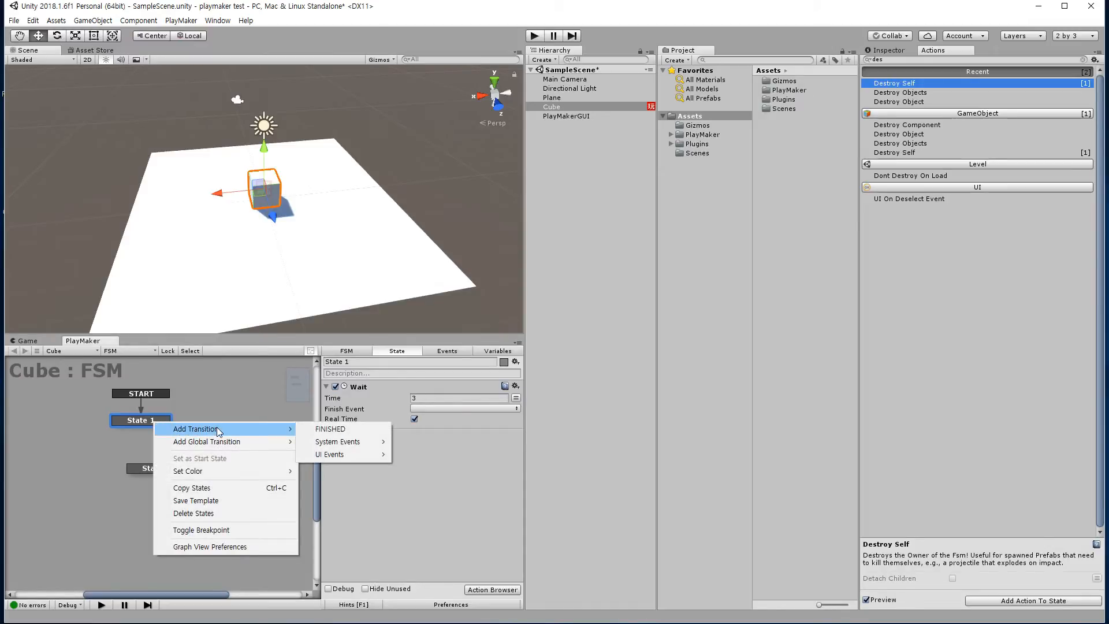
click(327, 430)
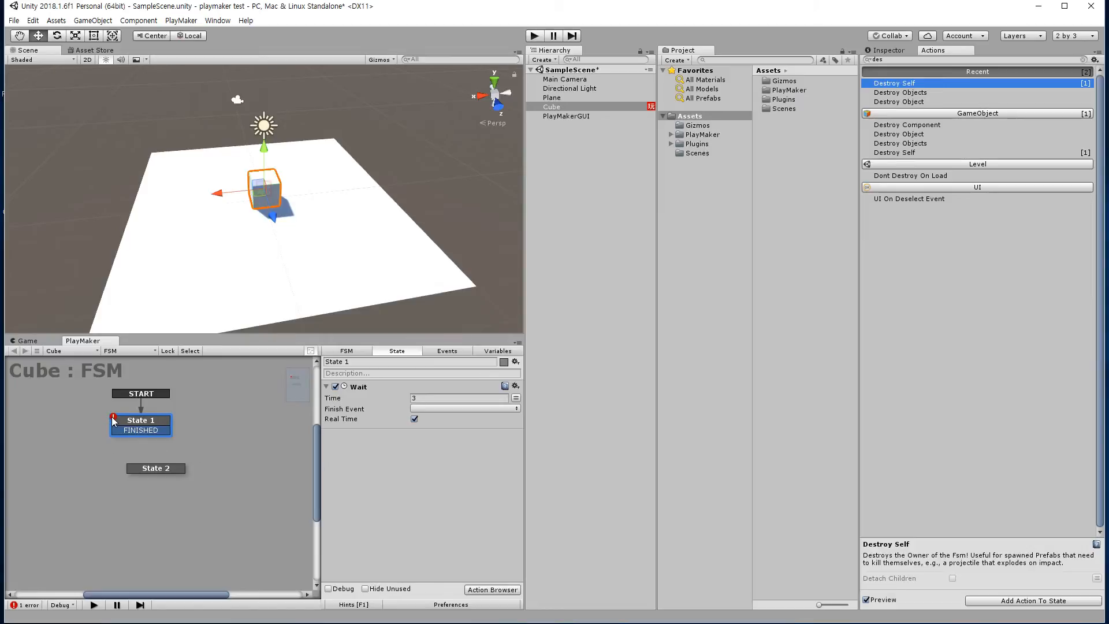
drag(156, 471, 145, 473)
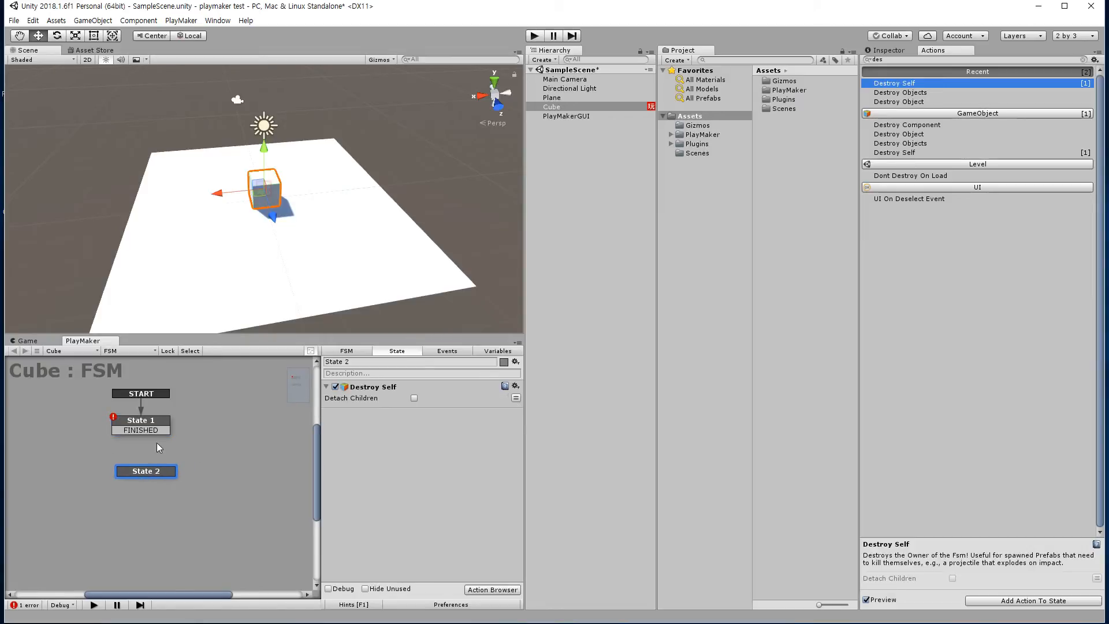
drag(158, 431, 166, 472)
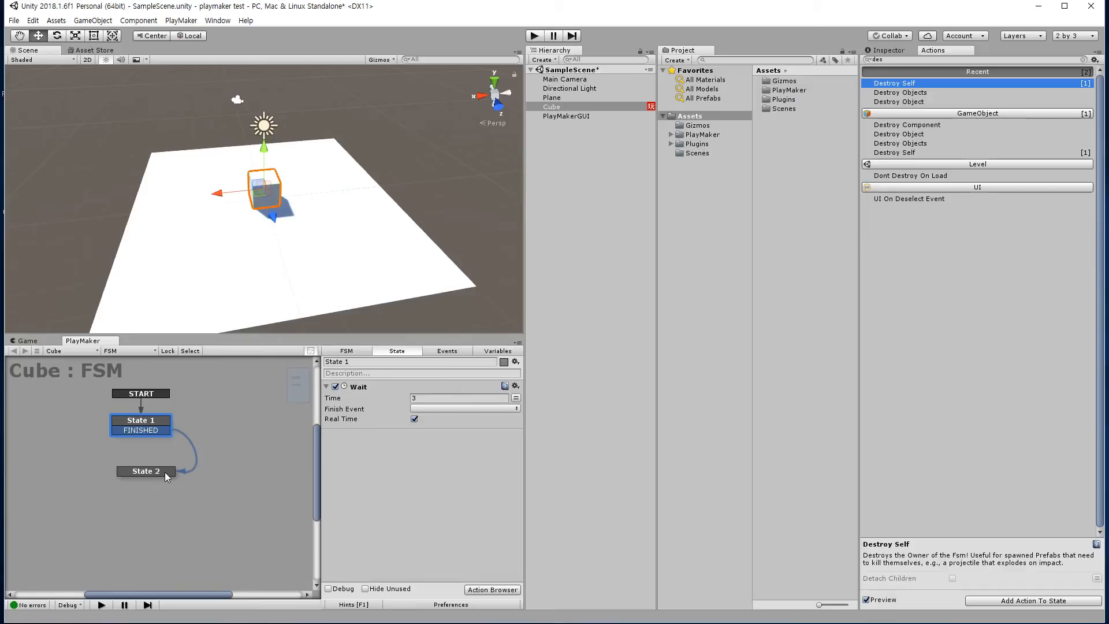
click(160, 472)
click(158, 431)
click(159, 470)
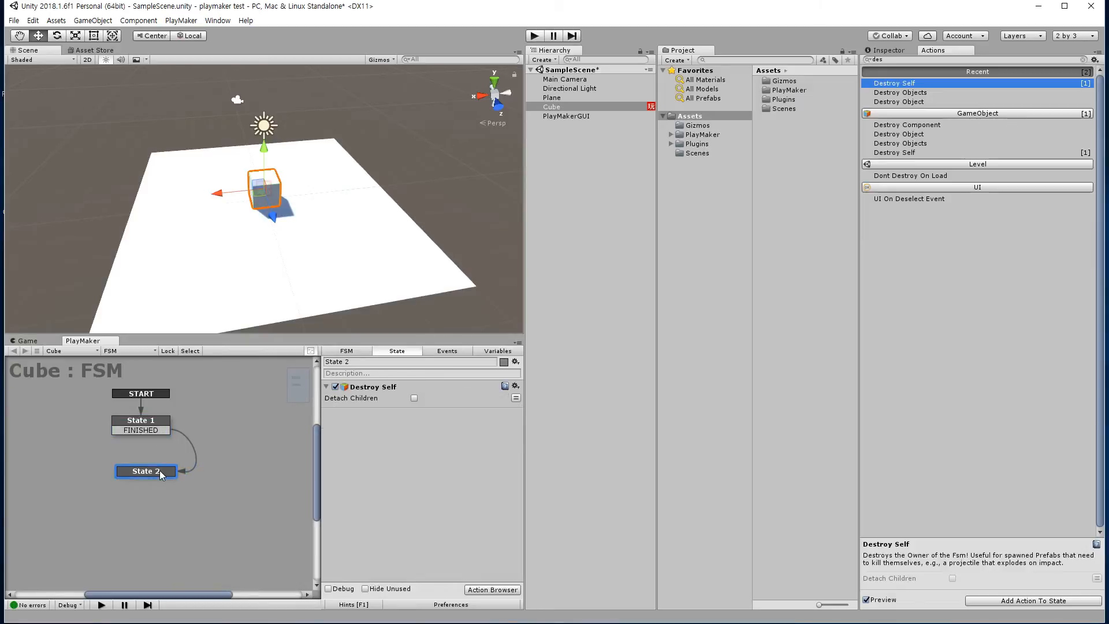
Play the scene in the Game view to test the connected FSM, check the PlayMaker graph, and stop playback
click(38, 340)
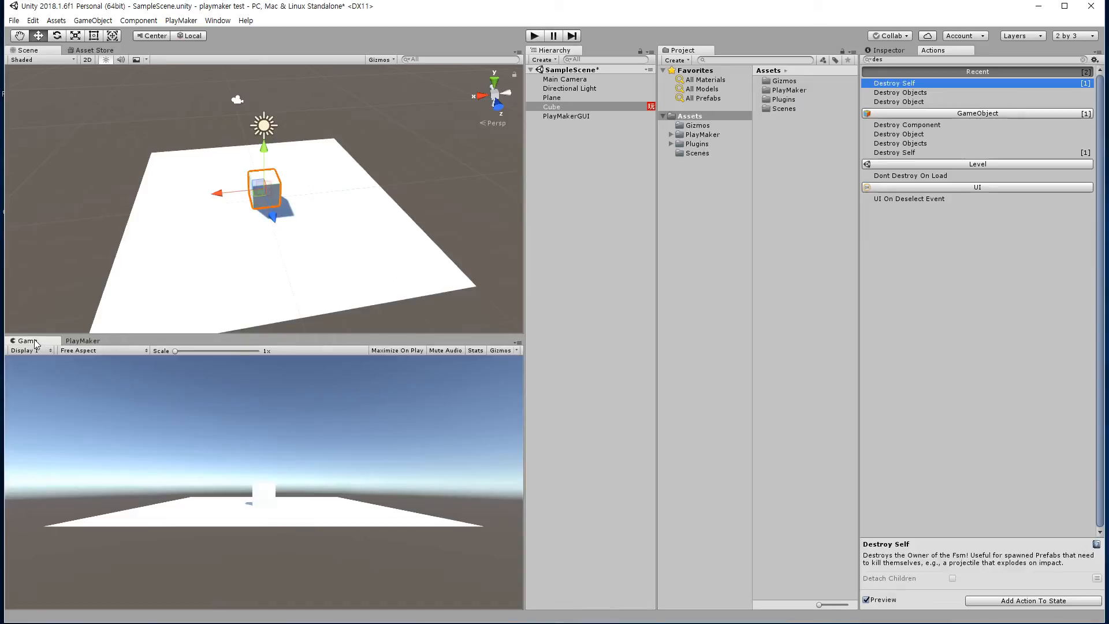
click(537, 38)
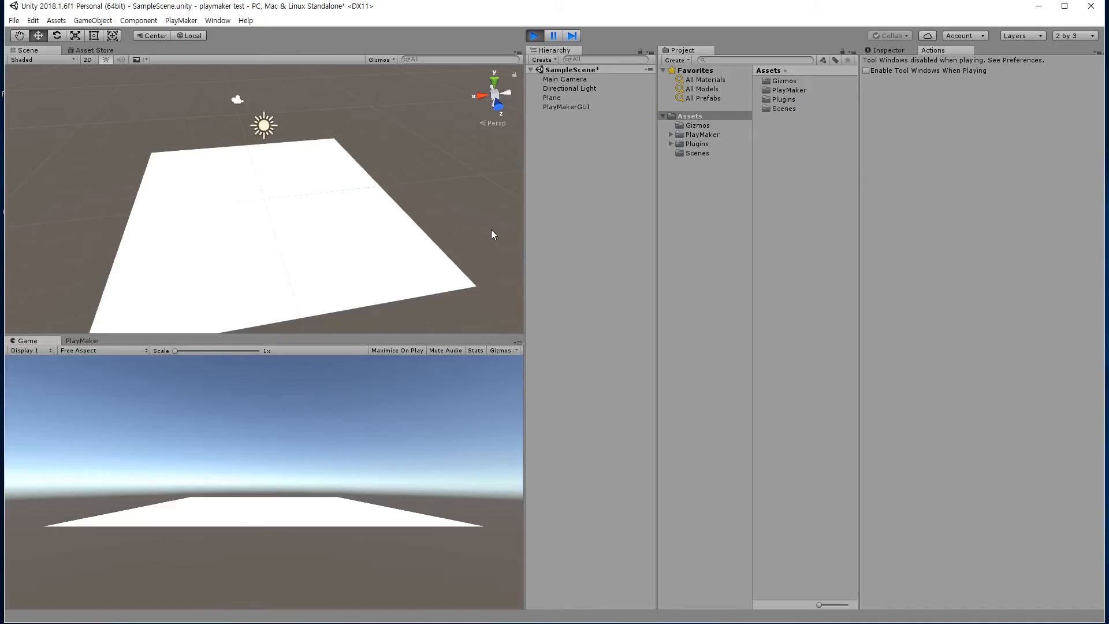
click(81, 342)
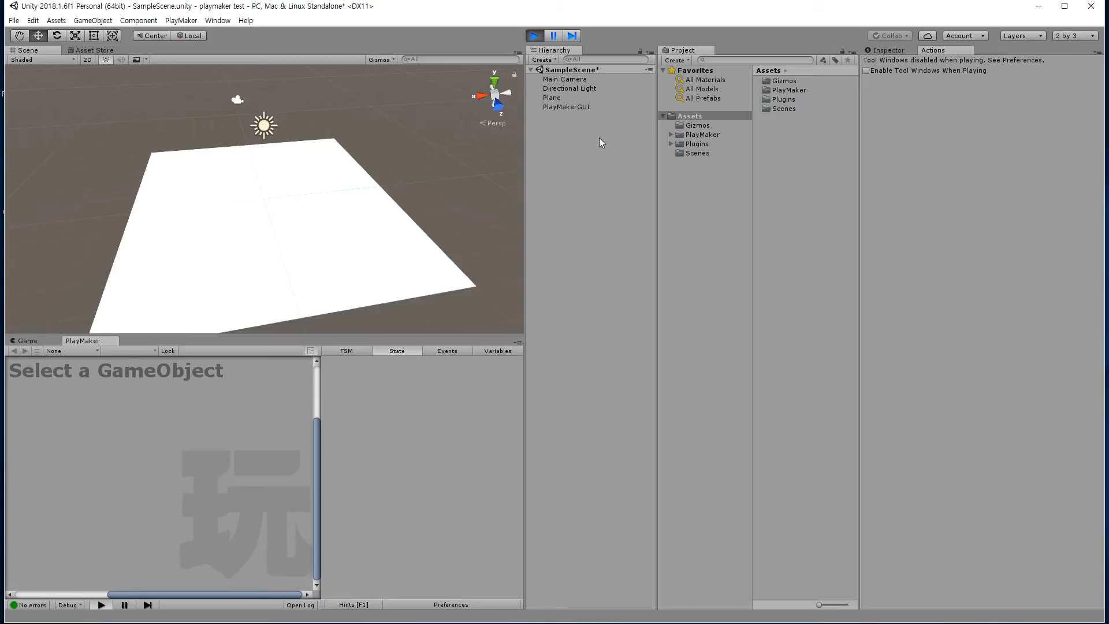
click(538, 37)
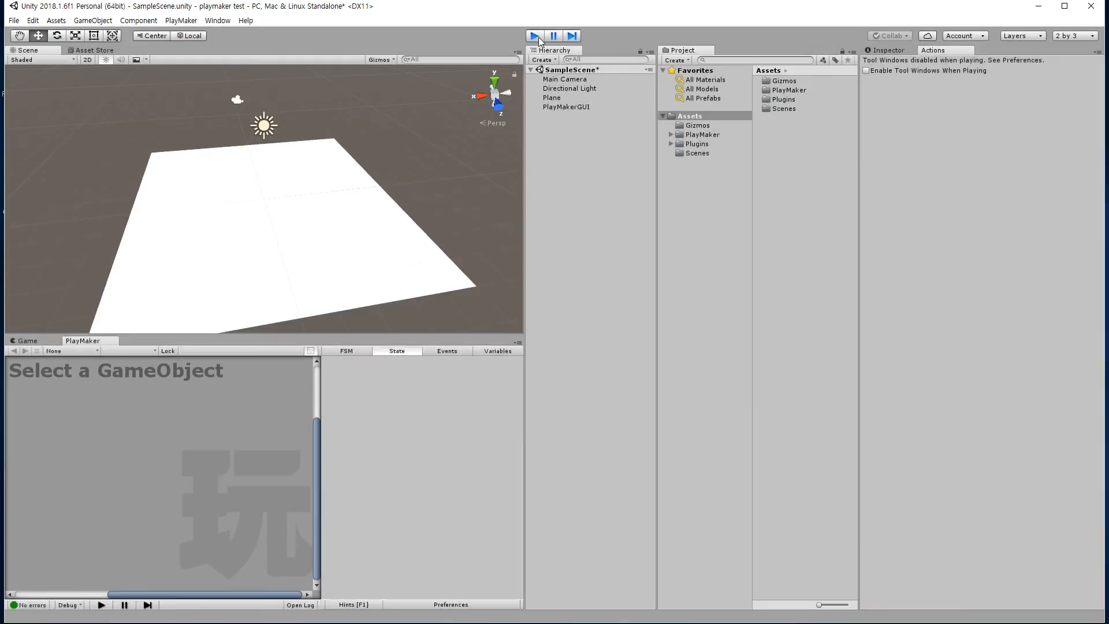
Align State 2 directly beneath State 1 in the FSM graph and reselect State 1
click(115, 341)
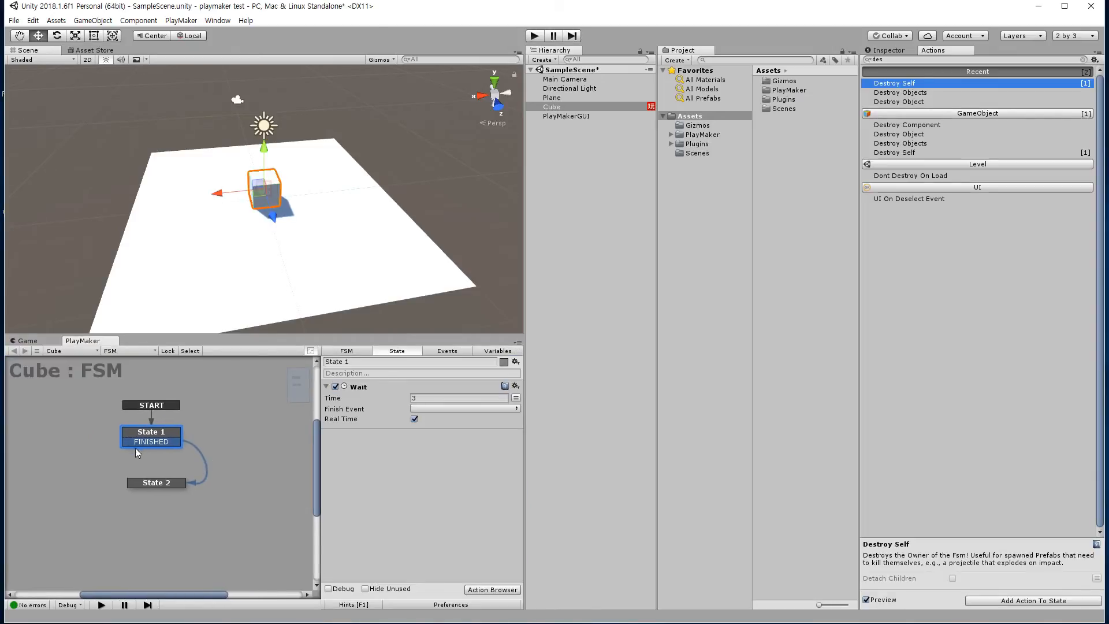
drag(168, 481, 161, 491)
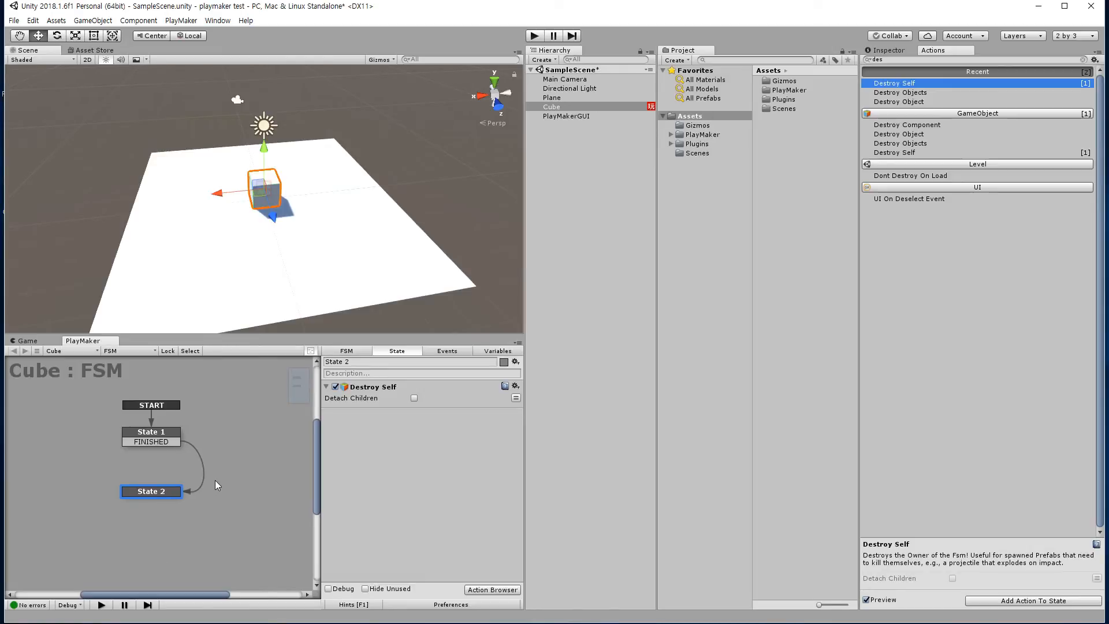
click(225, 462)
click(170, 439)
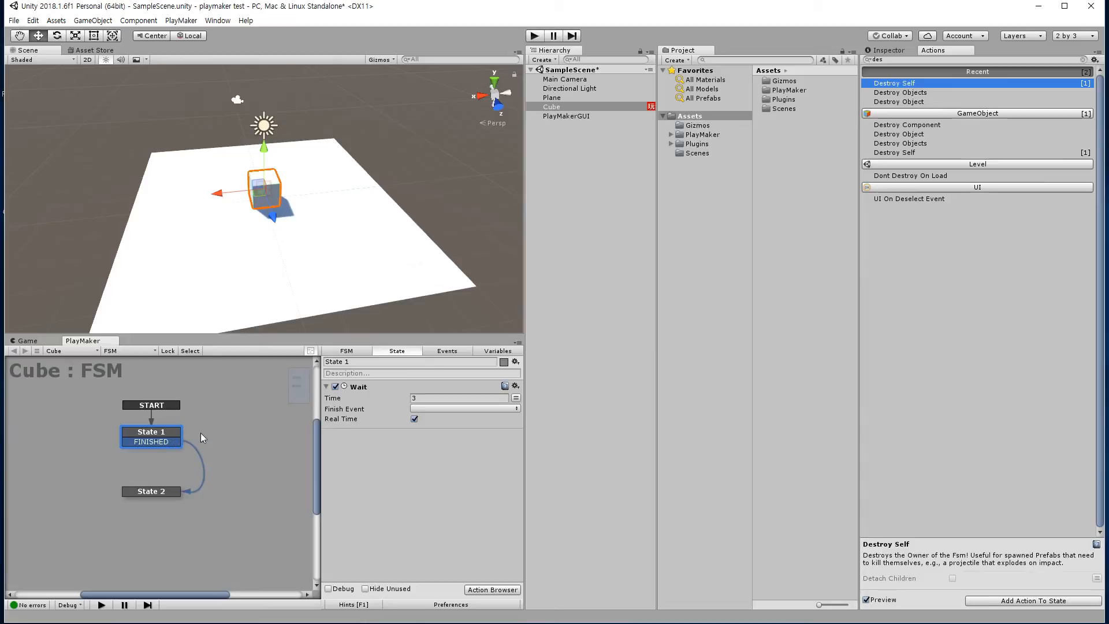
Search the actions for "move", try the Move Object action in State 1, and delete it
click(894, 59)
text(move)
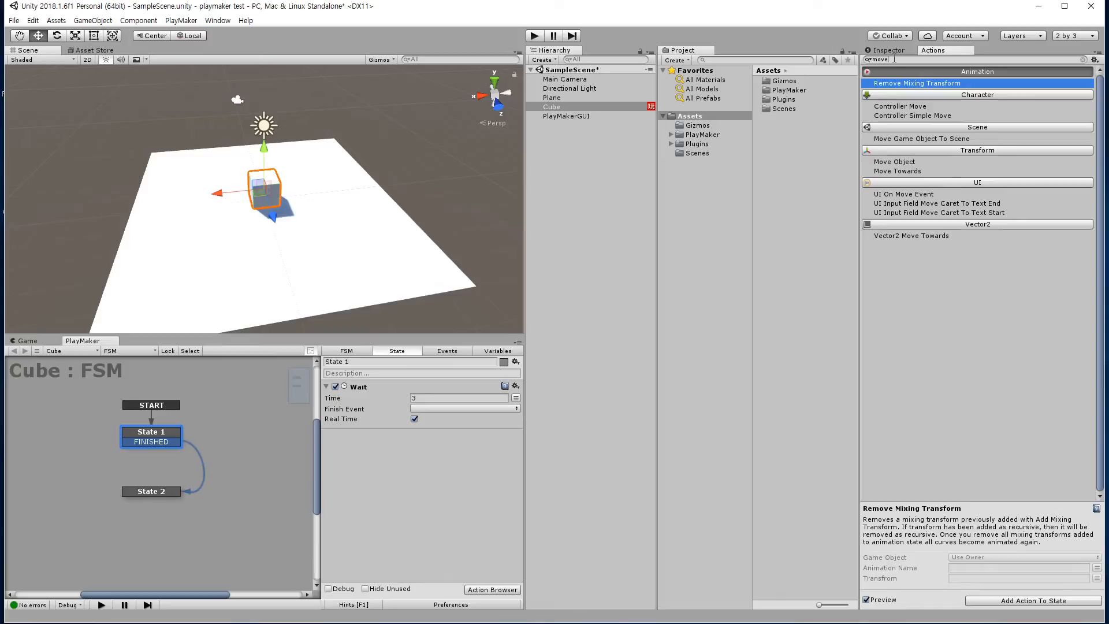
double_click(912, 162)
click(382, 468)
click(387, 436)
key(Delete)
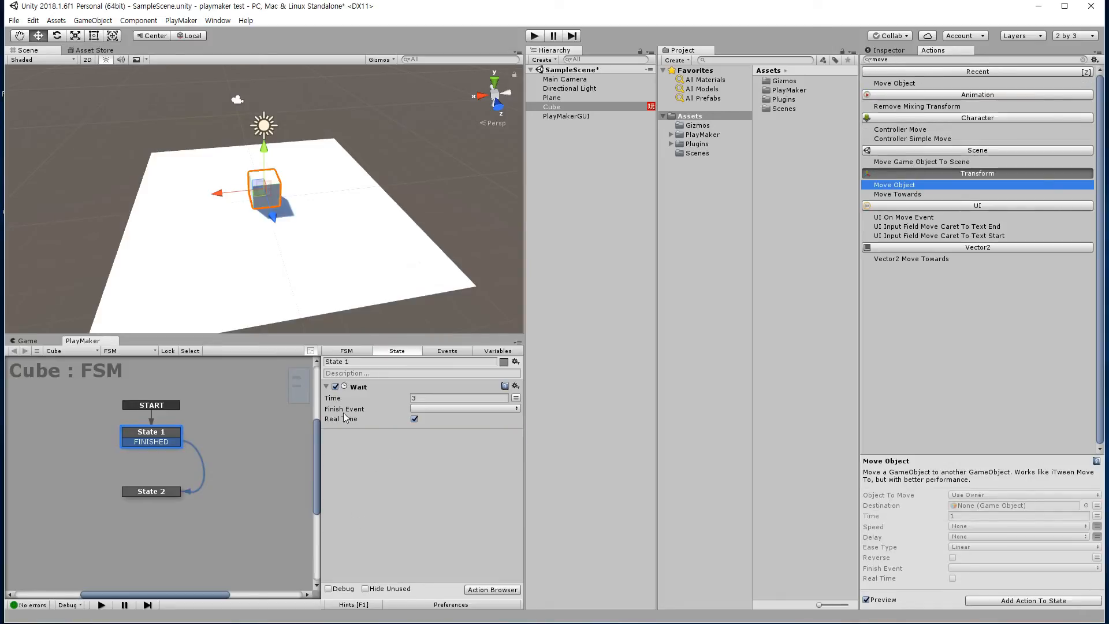